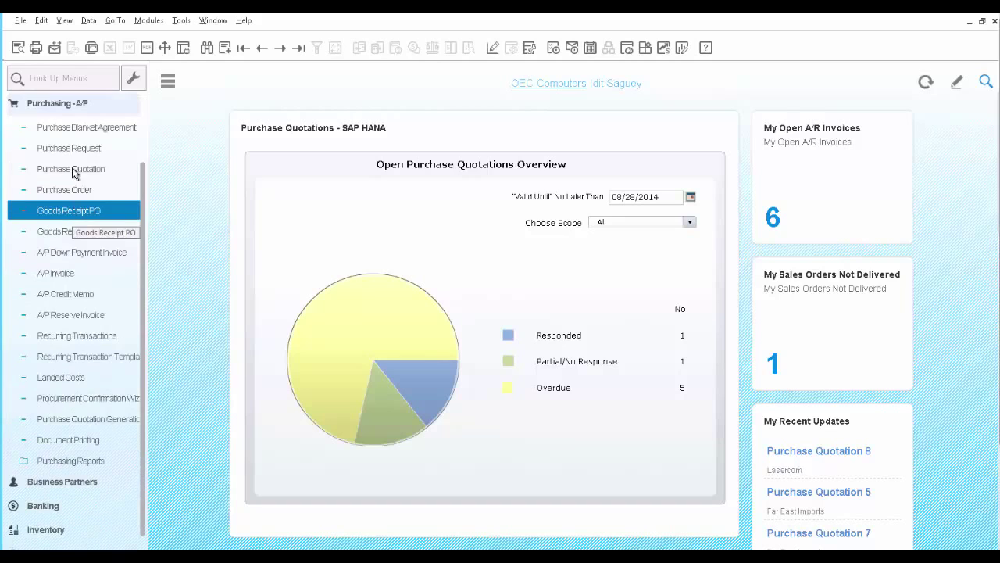
Step: Open the last purchase blanket agreement record and view its description and item details
click(72, 130)
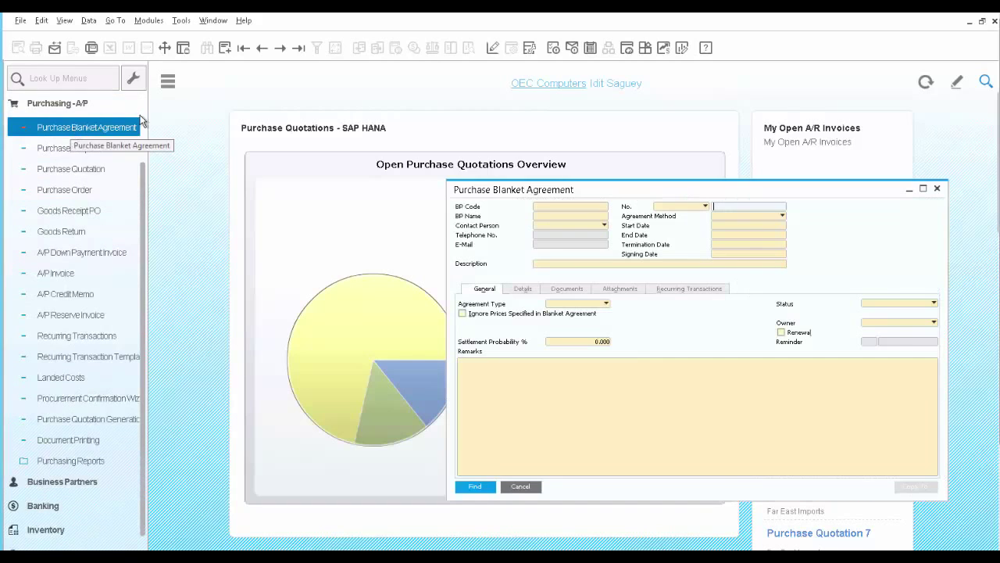
click(298, 48)
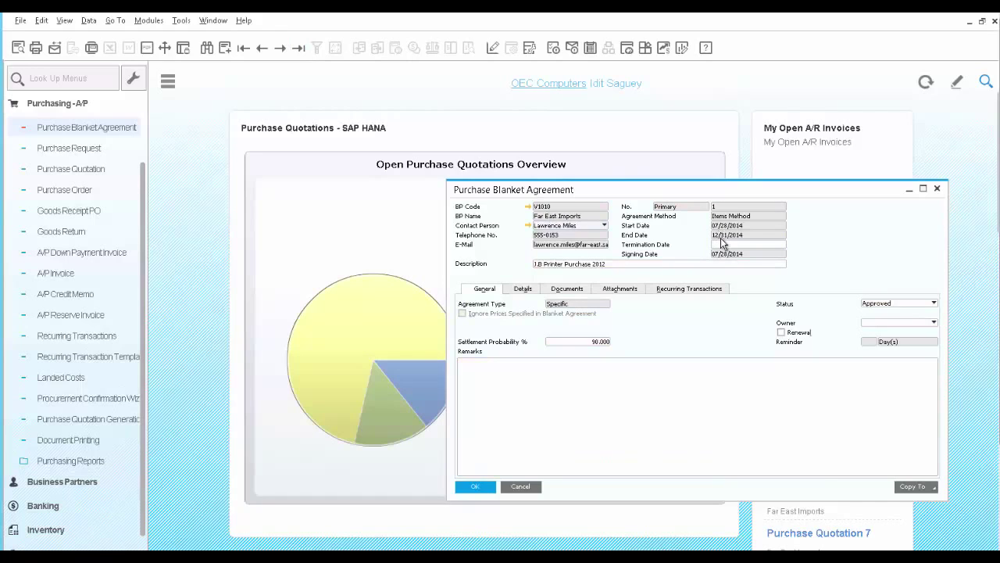
click(594, 265)
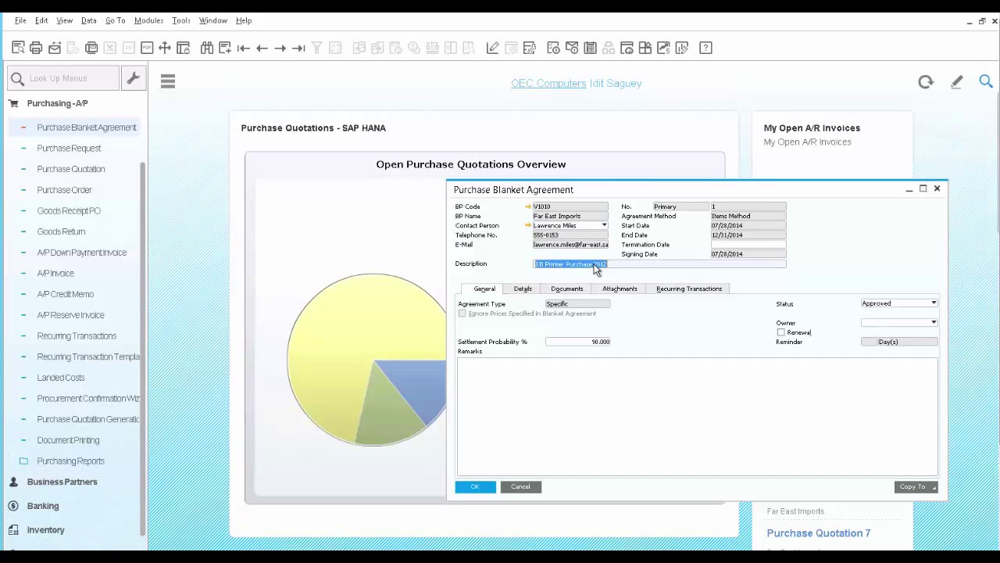
click(519, 291)
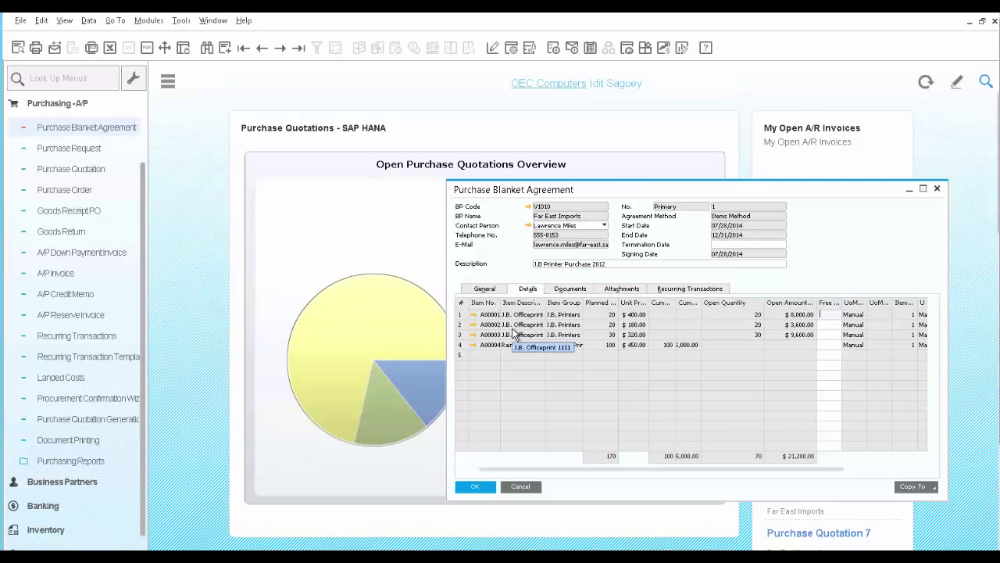
Step: Review the release schedule of the third item row in the blanket agreement, and select the fourth row
double_click(463, 337)
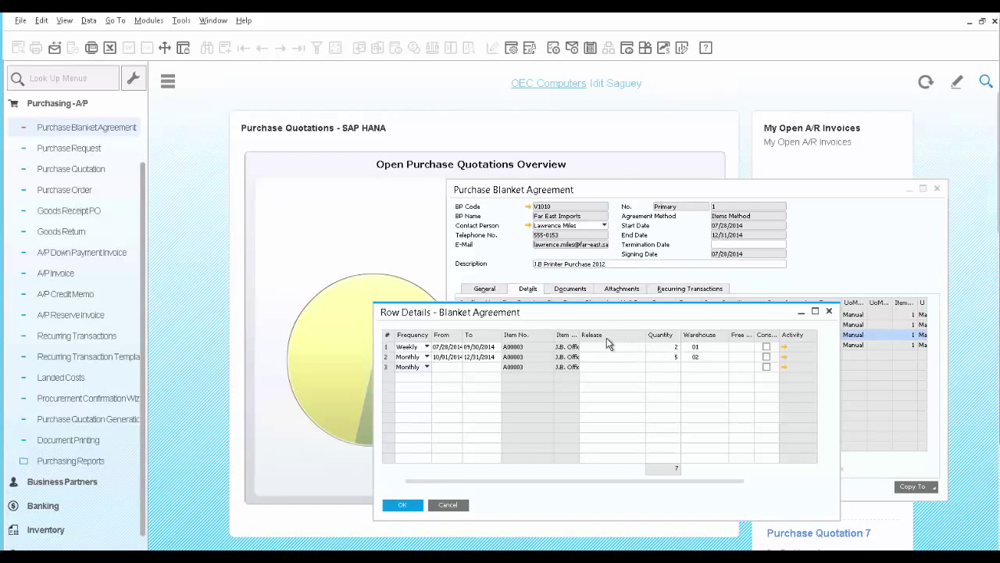
click(408, 502)
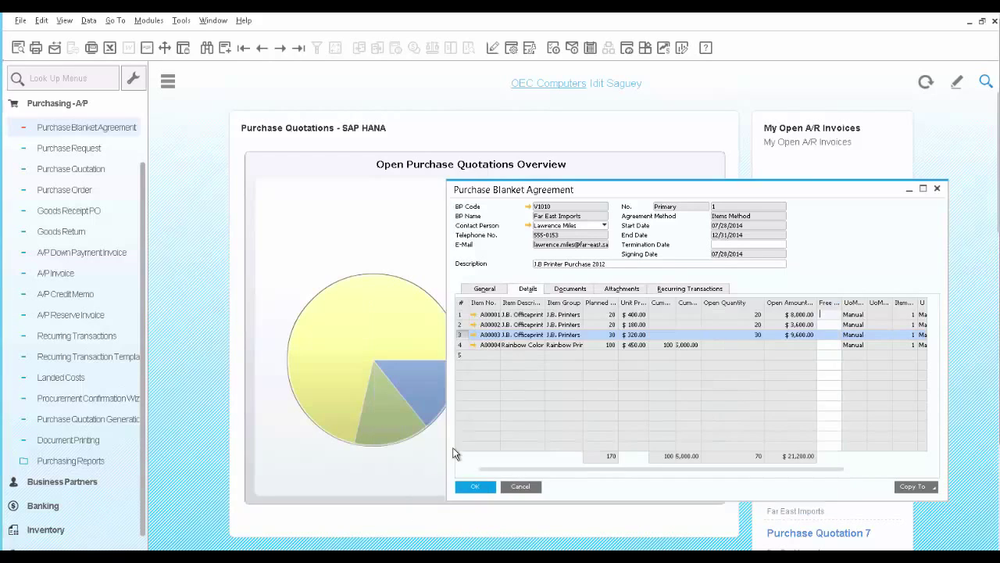
click(460, 345)
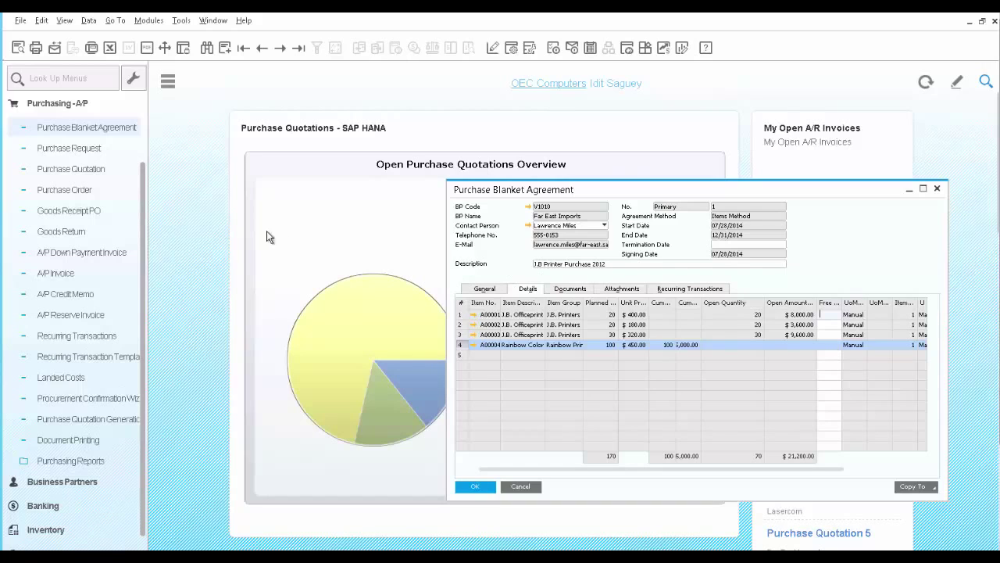
Step: Start a new purchase order with Far East Imports as the vendor
click(77, 193)
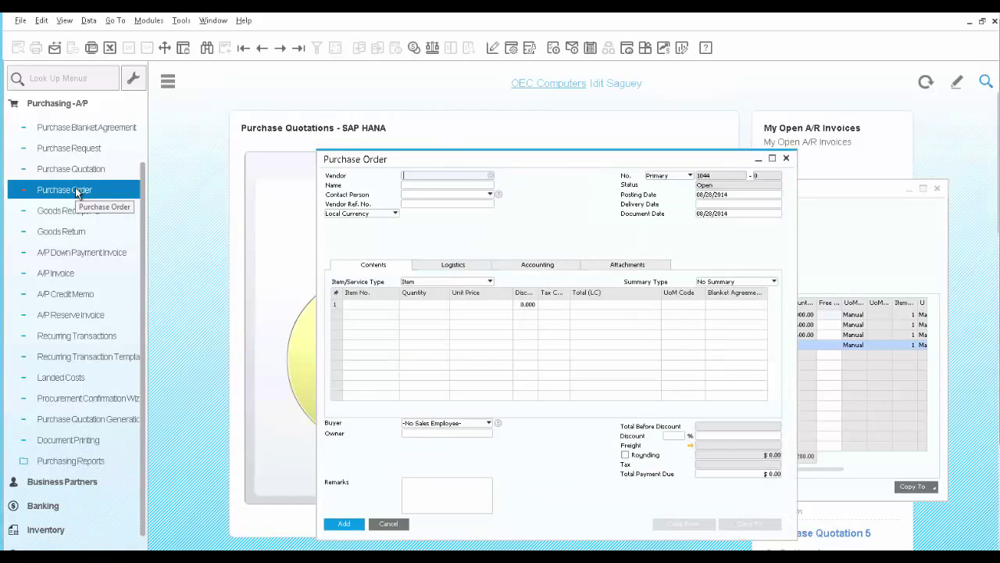
click(491, 176)
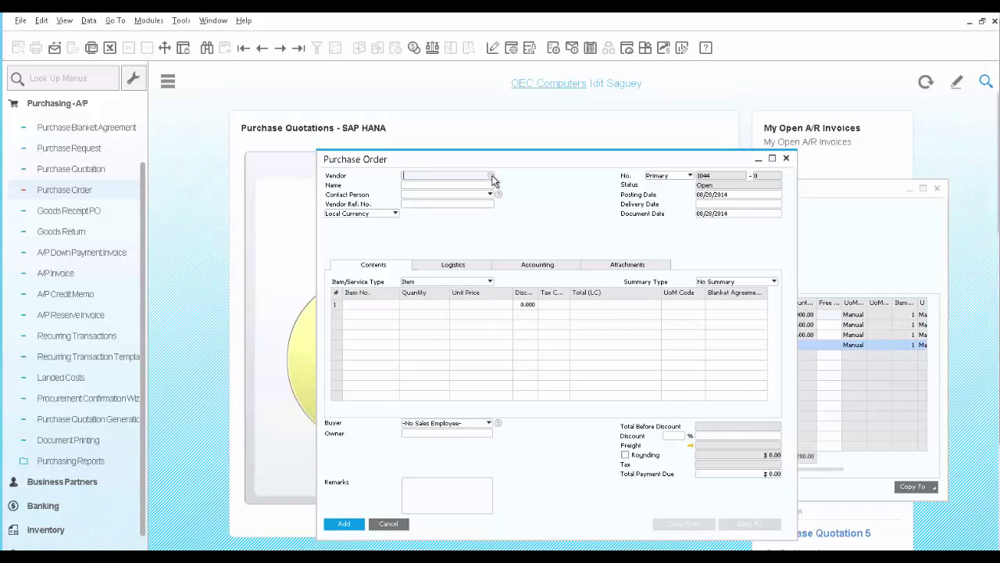
click(462, 305)
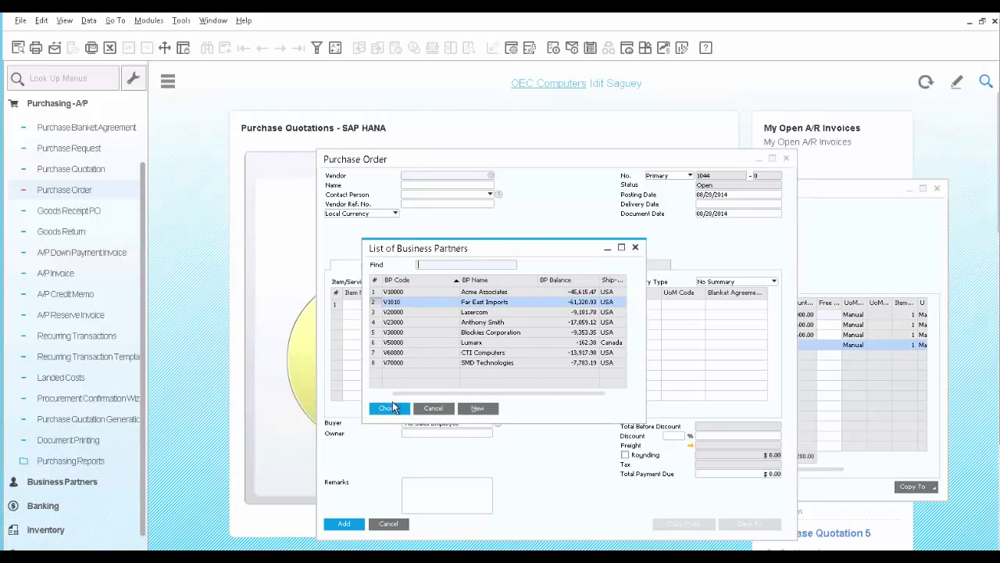
click(390, 408)
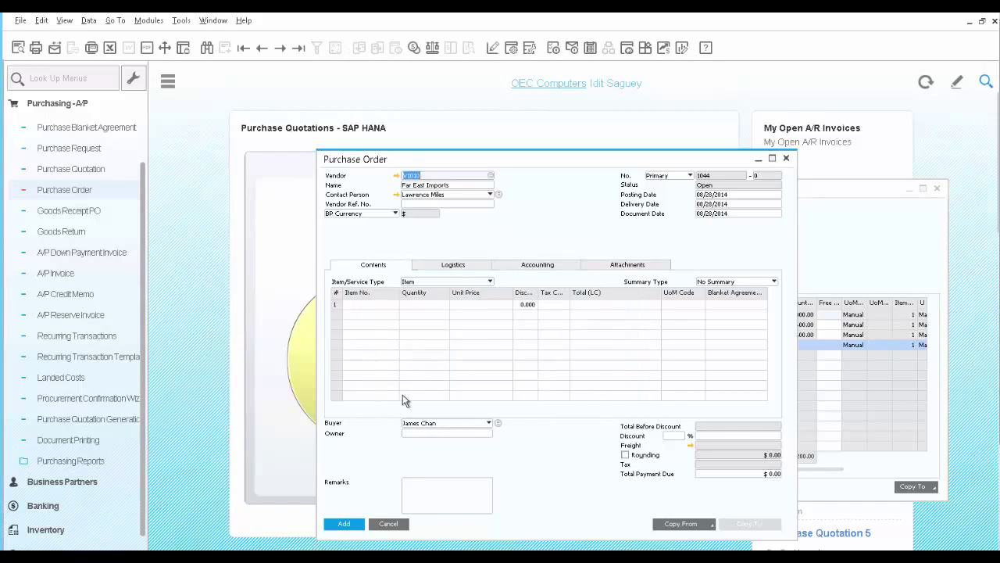
Step: Add item A00001 to the first row of the purchase order
click(389, 305)
click(394, 306)
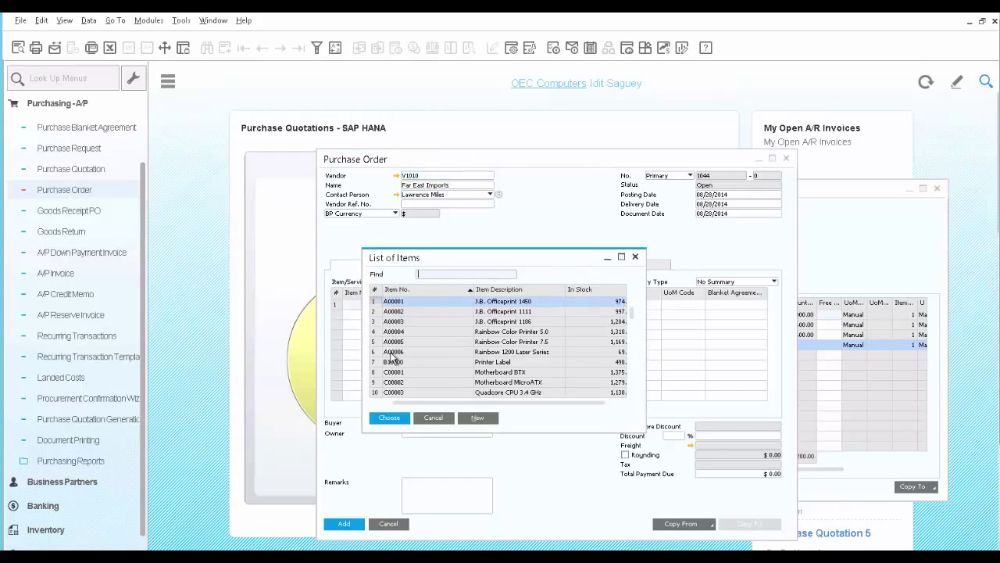
click(390, 418)
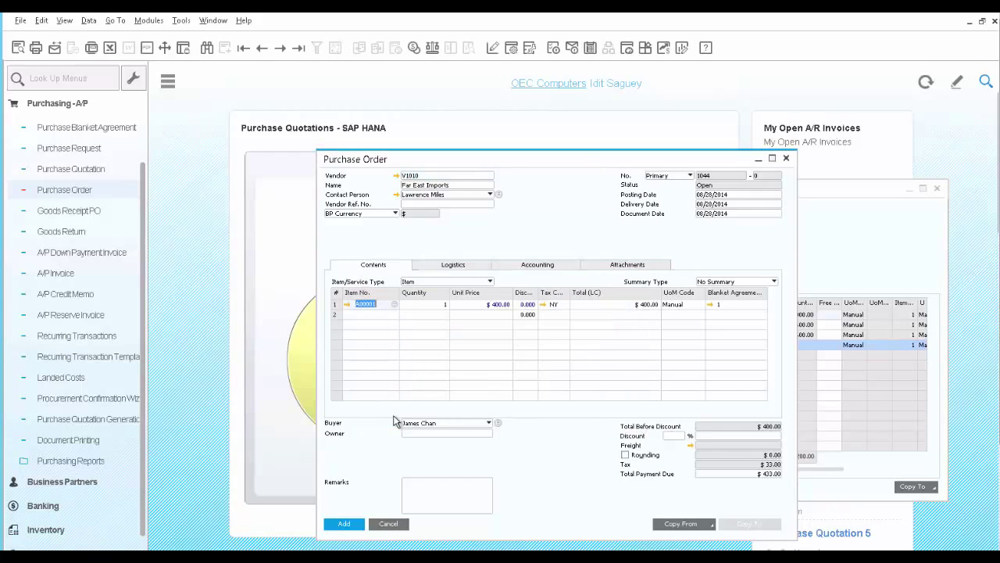
Step: Check the blanket agreement linked to the item row, close it, and add the purchase order
click(711, 306)
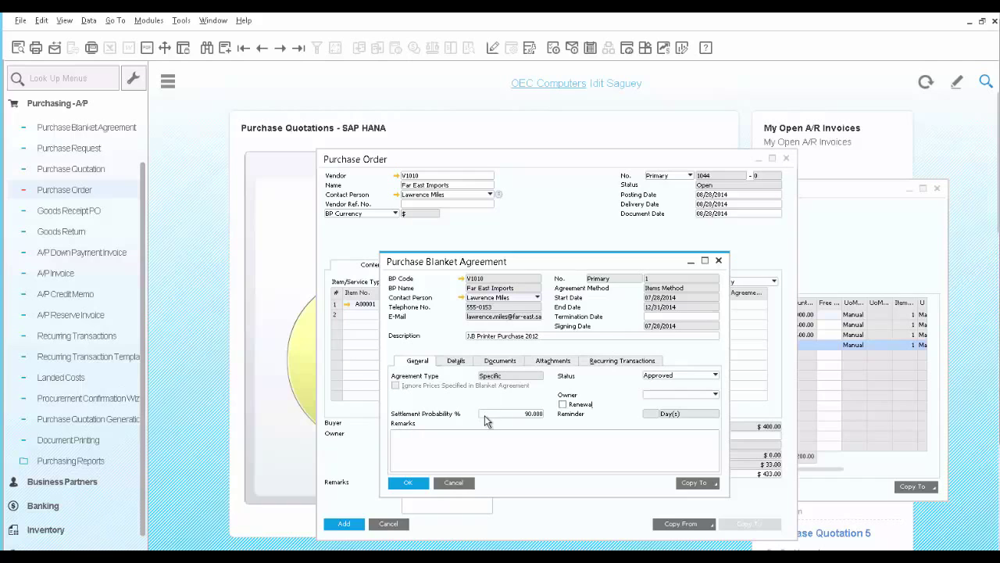
click(453, 482)
click(345, 524)
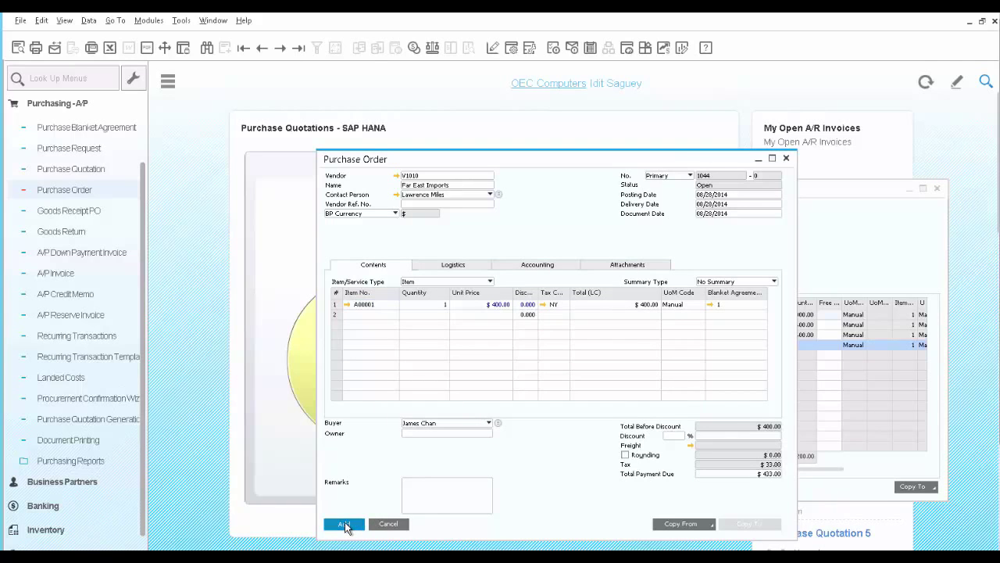
Step: Copy the newly added purchase order to a goods receipt PO and add that document, confirming the addition
click(299, 47)
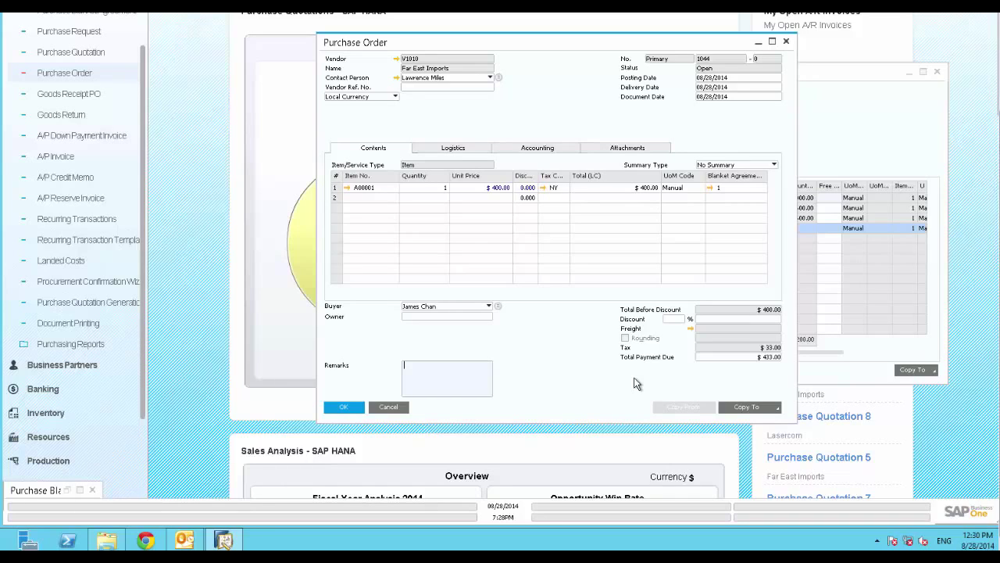
click(776, 409)
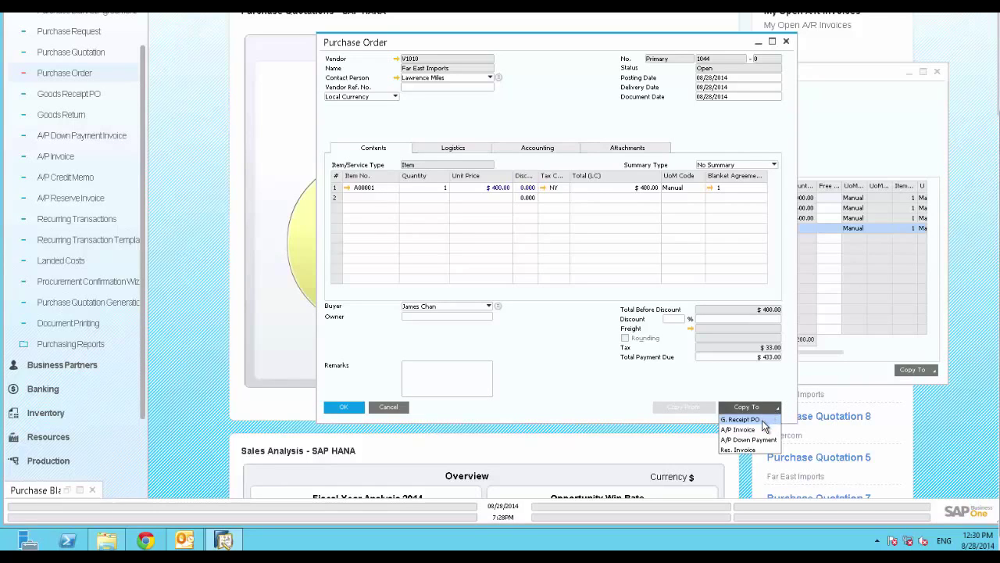
click(762, 421)
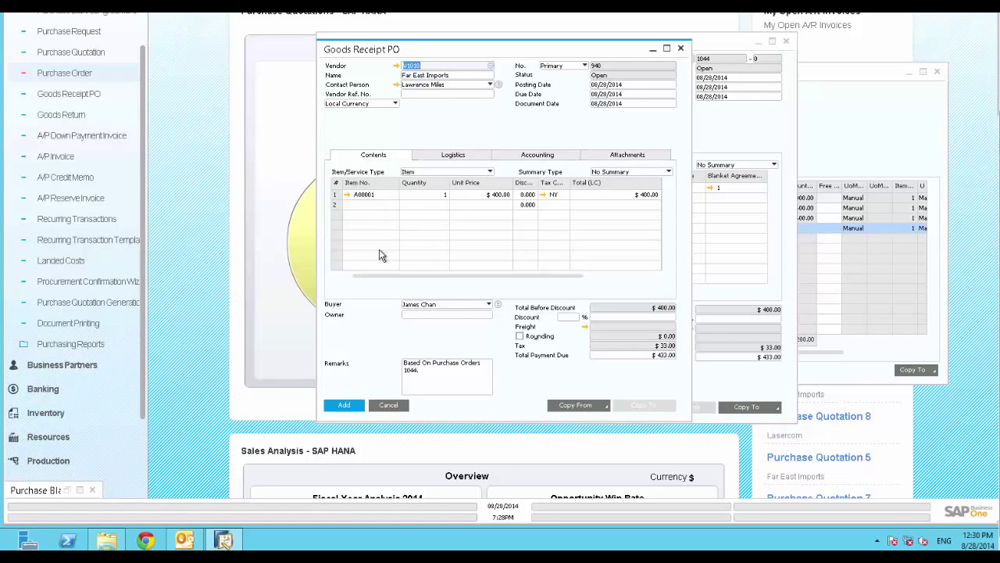
click(341, 402)
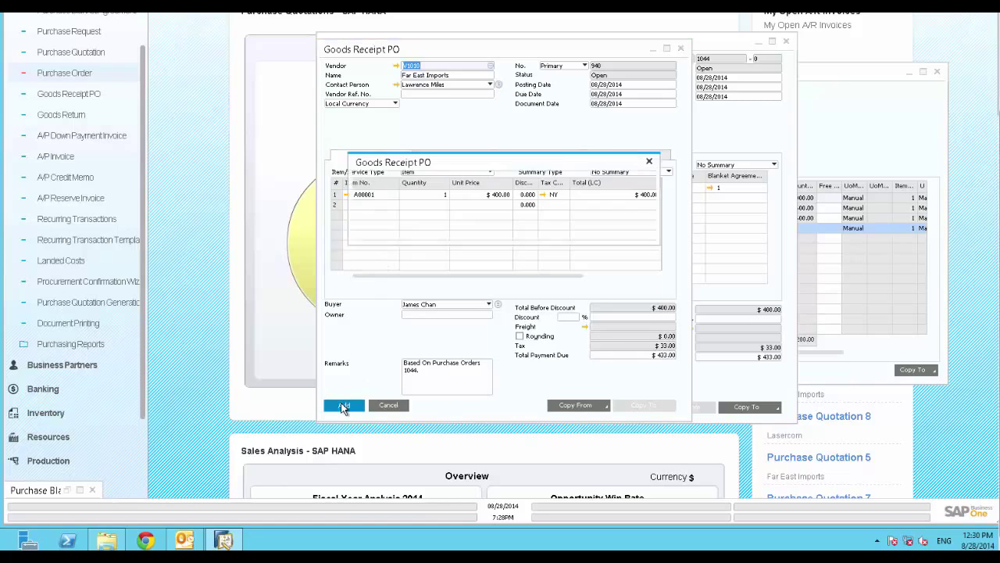
click(378, 230)
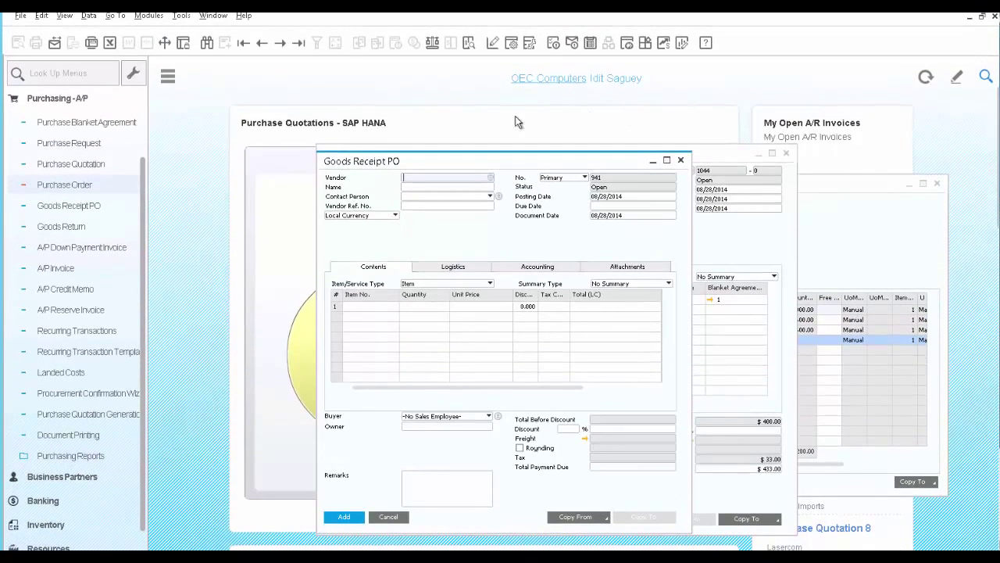
Step: Copy the newly added goods receipt PO to an A/P invoice and add the invoice, confirming the addition
click(298, 45)
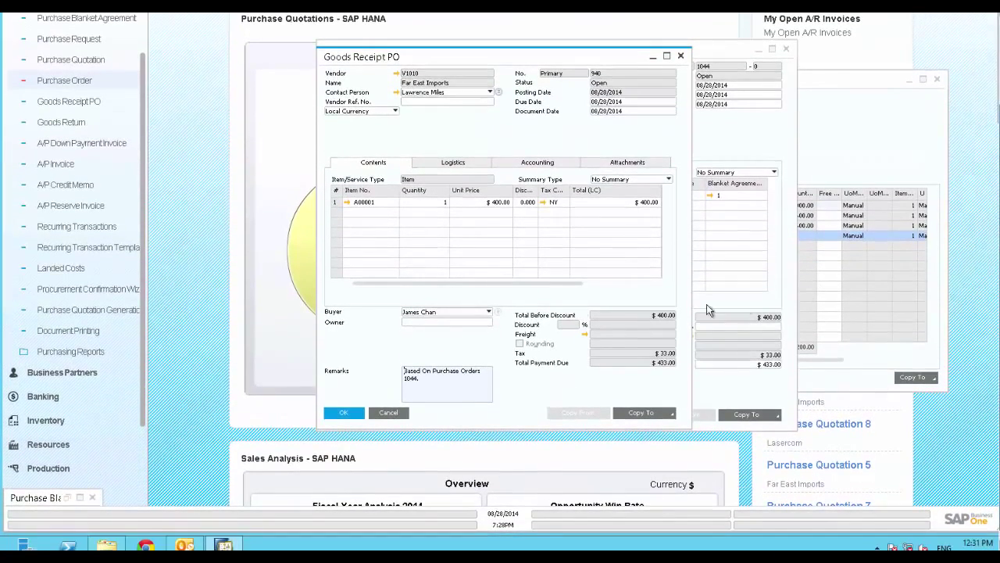
click(669, 410)
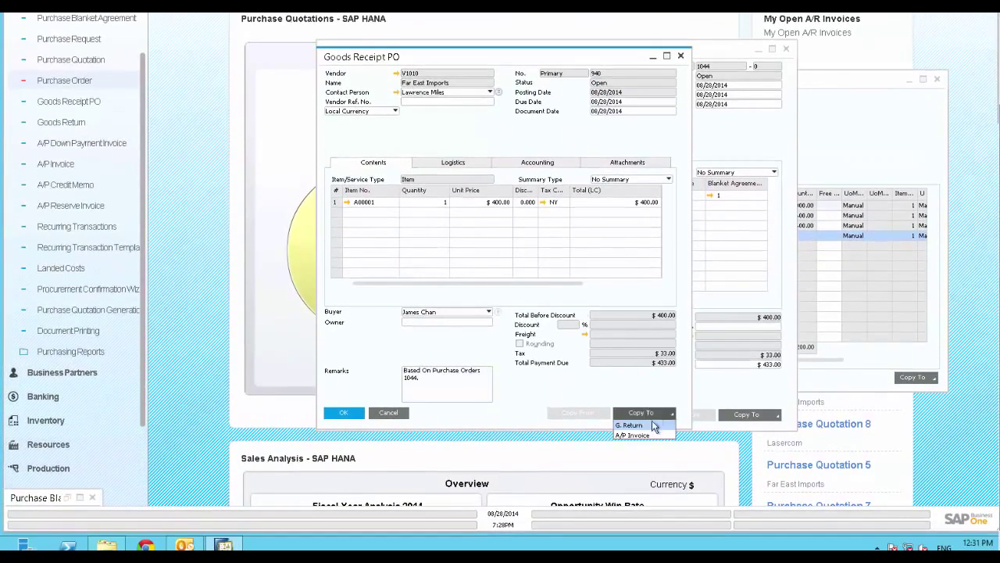
click(631, 435)
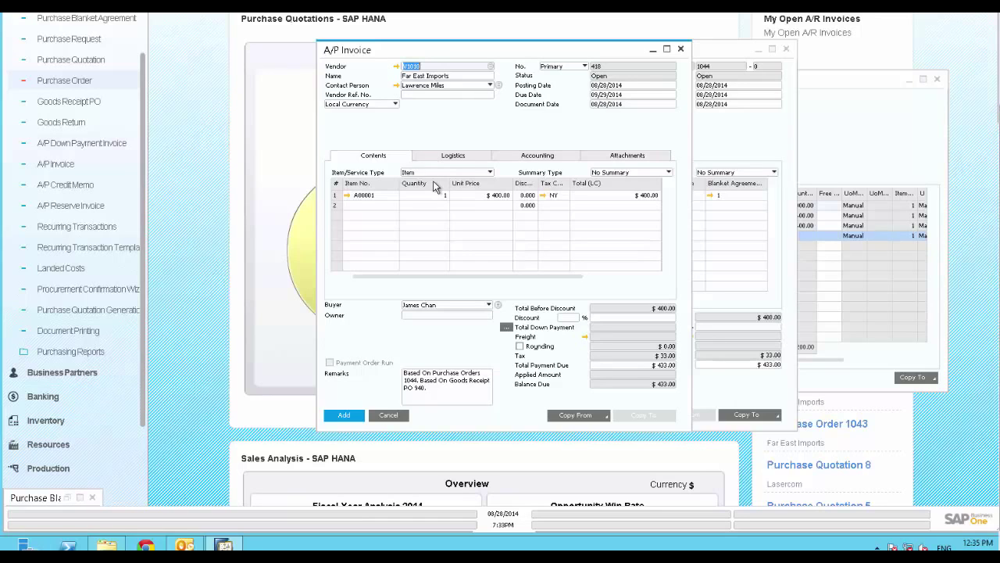
click(344, 417)
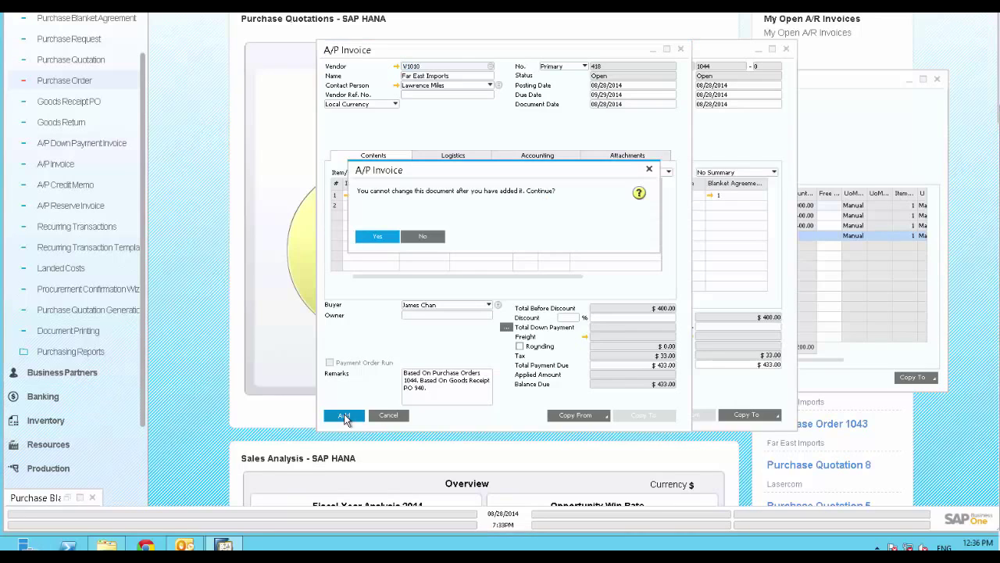
click(377, 237)
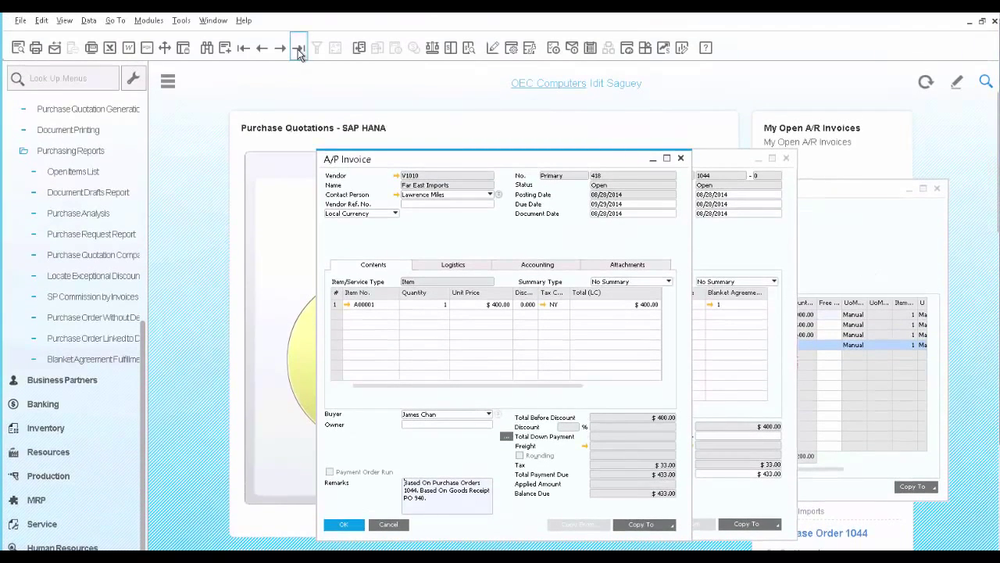
Step: View the A/P invoice's relationship map, inspect the linked purchase order from it, and close both
right_click(450, 235)
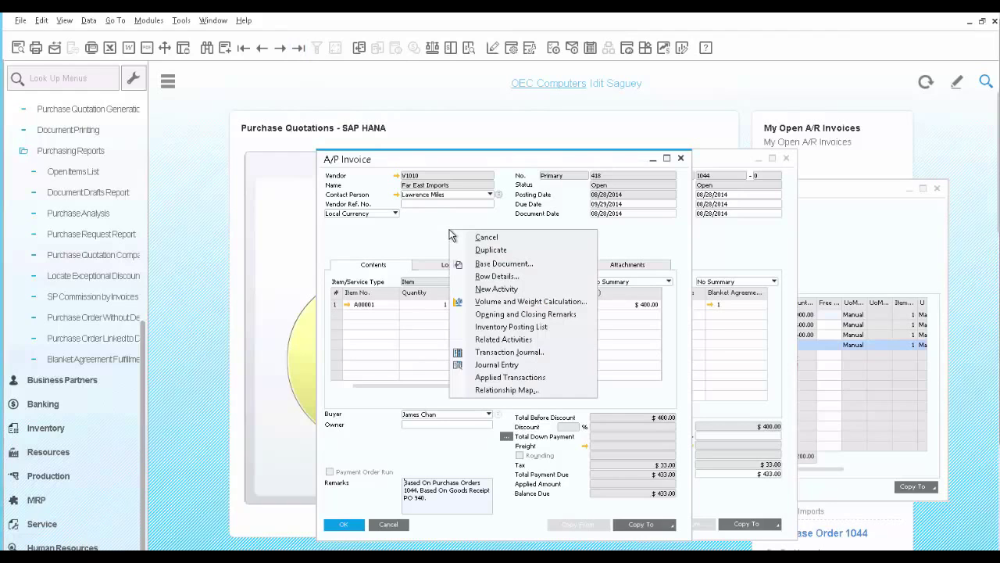
click(501, 390)
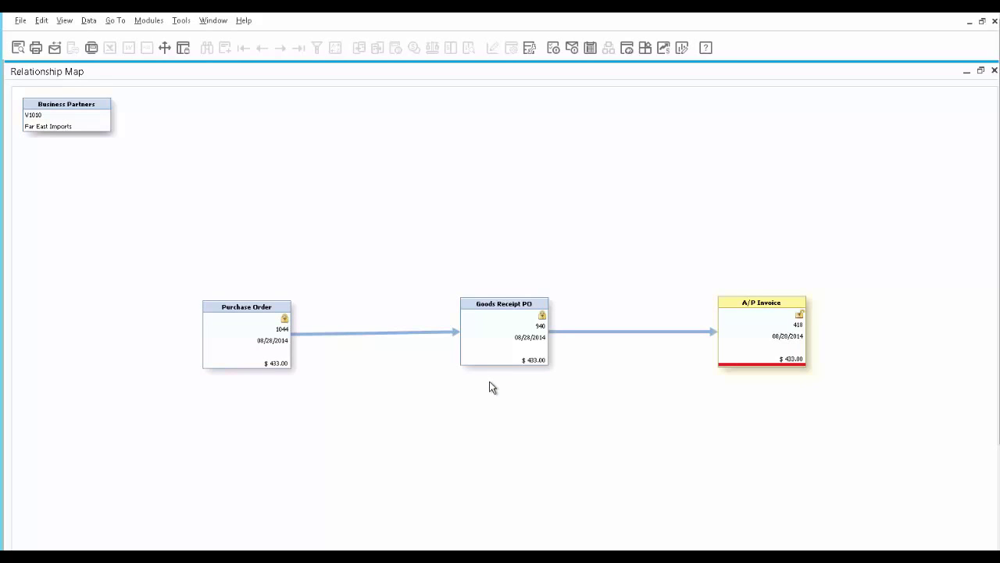
double_click(257, 342)
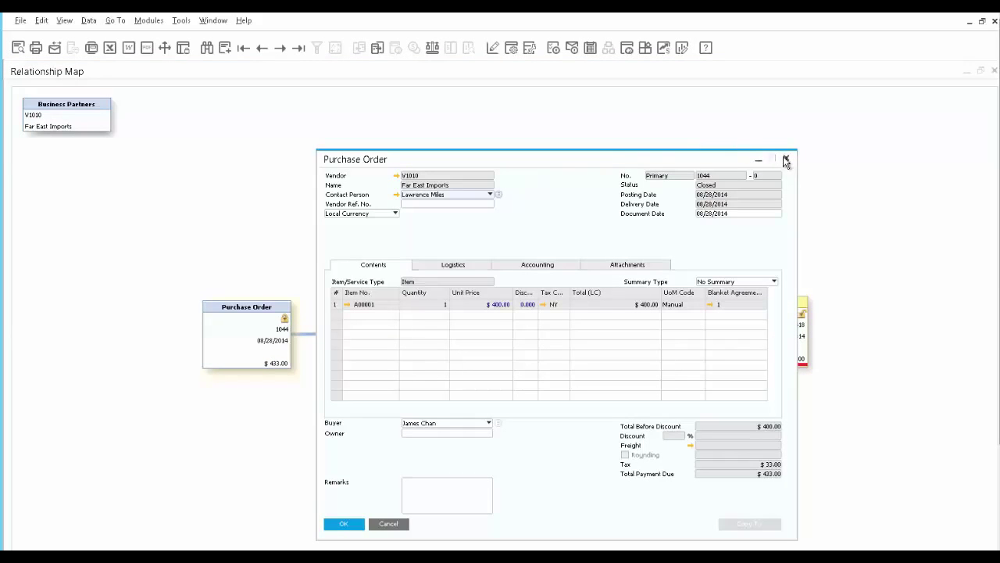
click(786, 160)
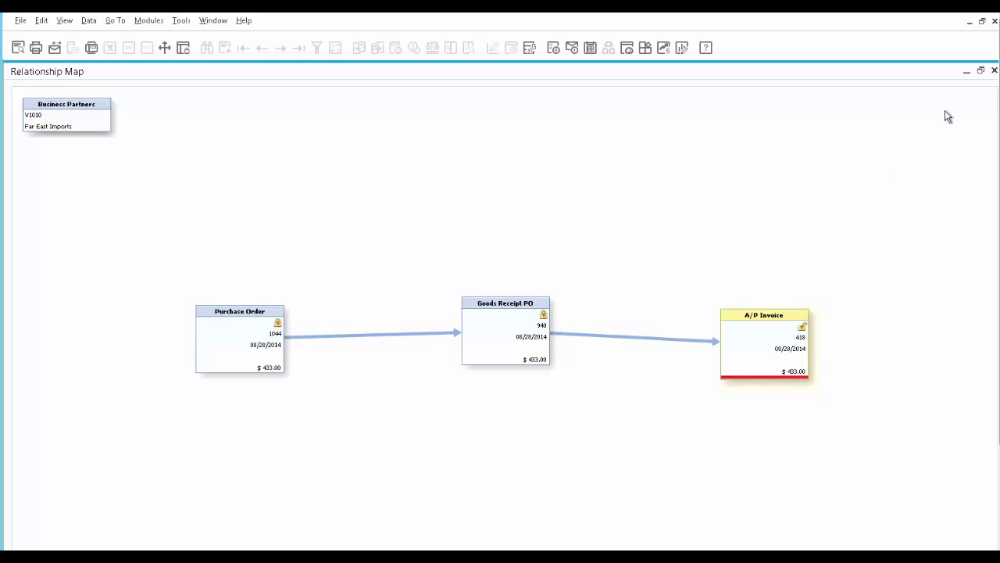
click(996, 72)
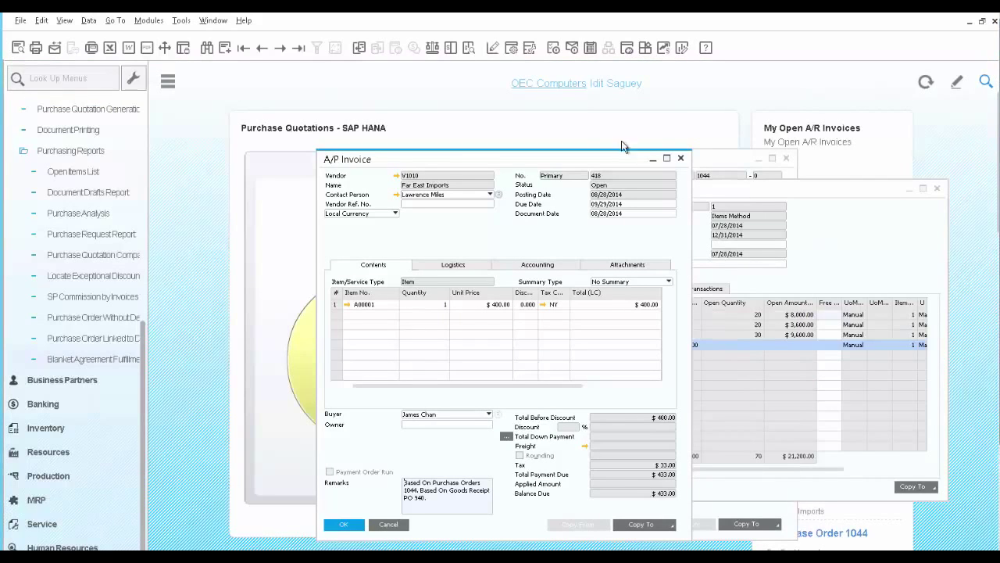
Step: Run the Blanket Agreement Fulfillment Report for the Items Method with the default selection criteria
click(69, 361)
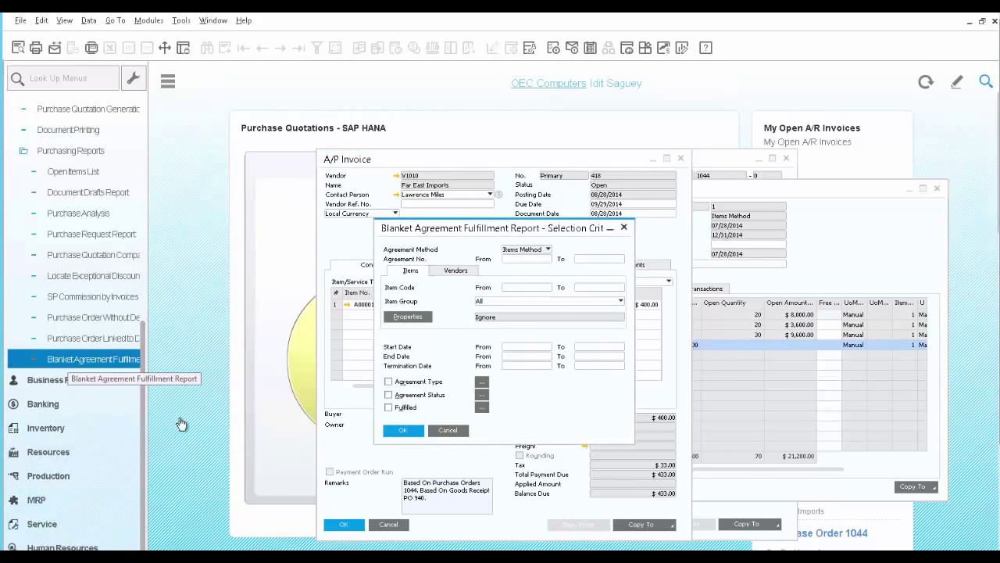
click(395, 432)
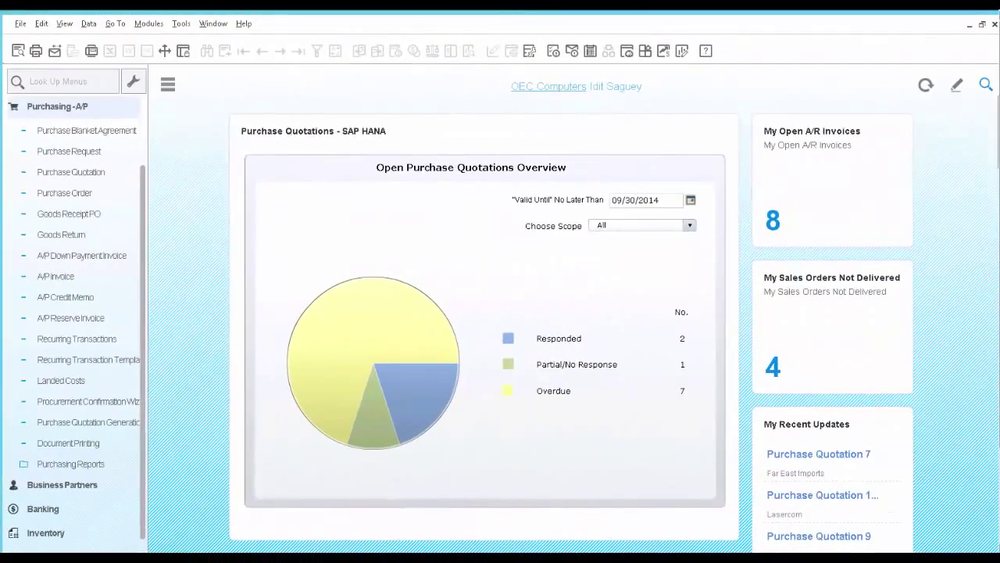
Step: Open the last purchase request record to review its requester details and requested item
click(63, 154)
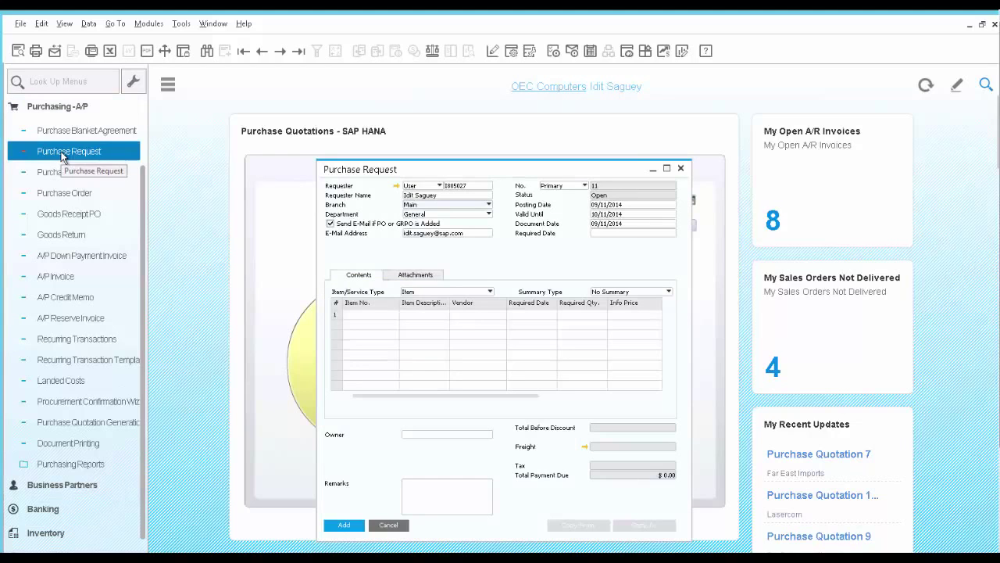
click(297, 52)
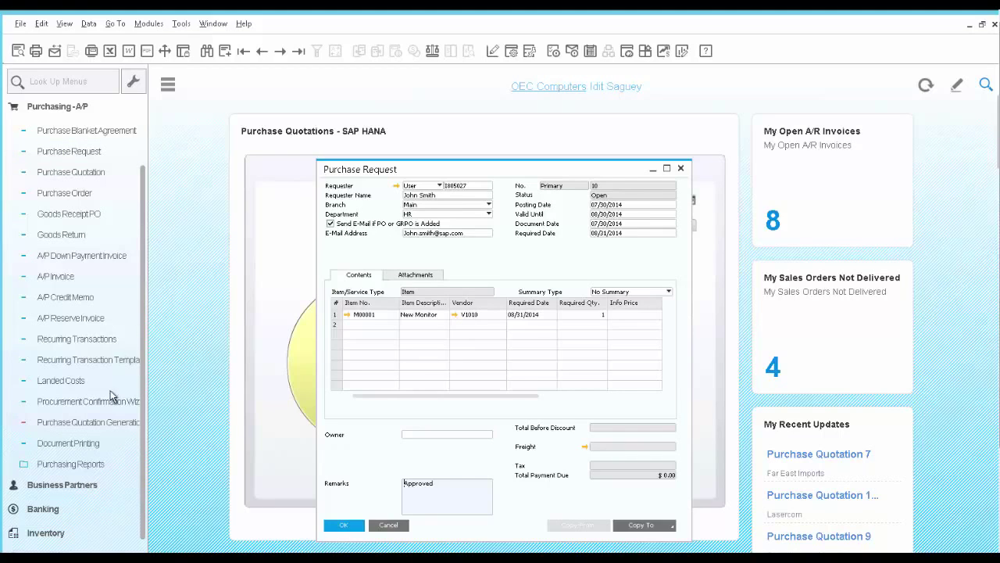
Step: Start the Purchase Quotation Generation Wizard with a new parameter set named New Monitor
click(109, 422)
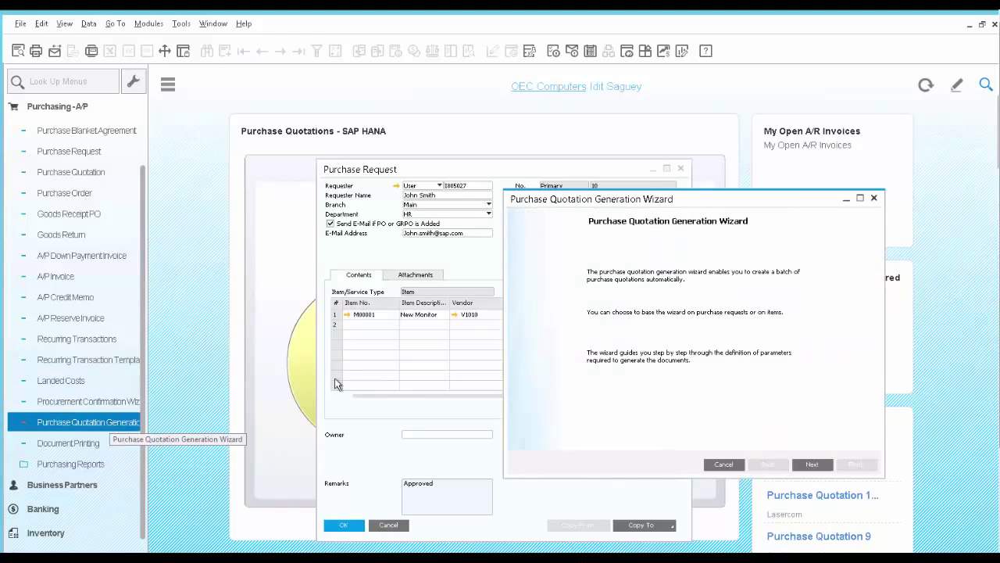
click(813, 465)
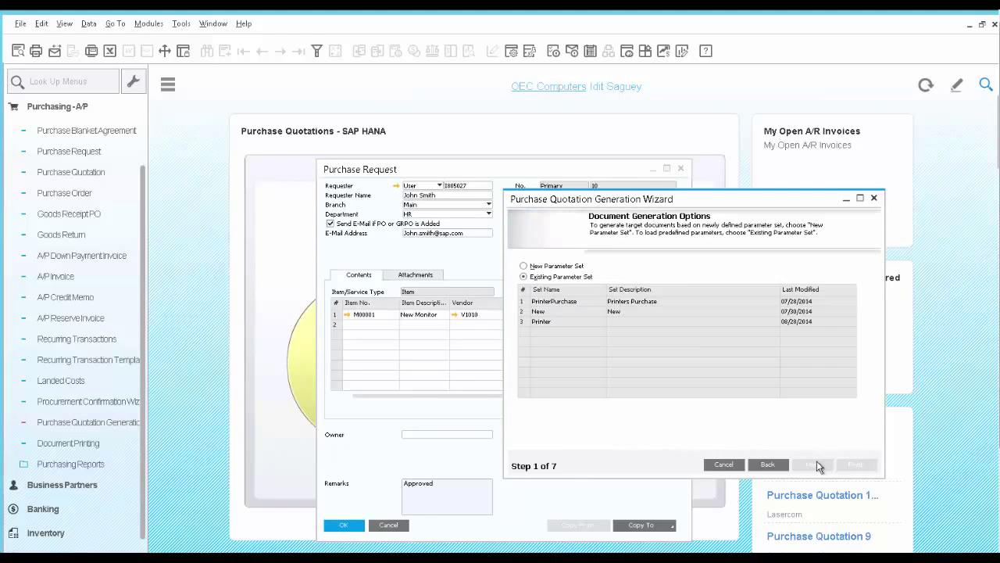
click(570, 265)
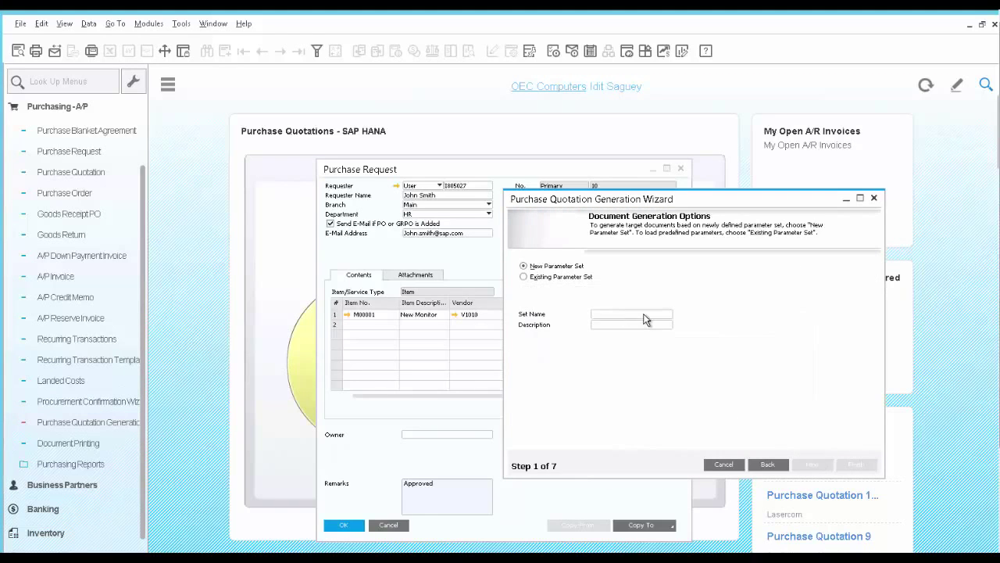
text(New Monitor)
click(629, 325)
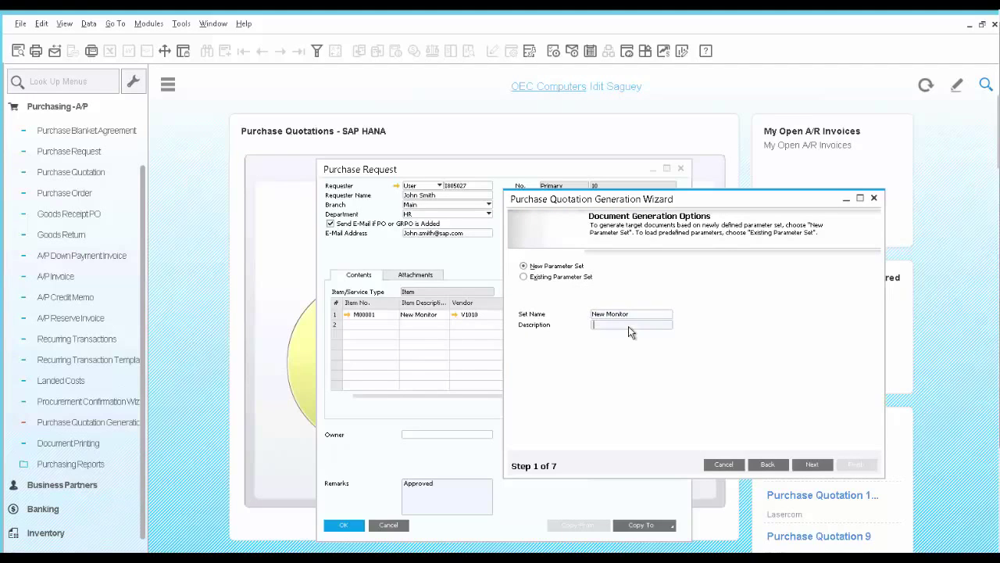
click(813, 465)
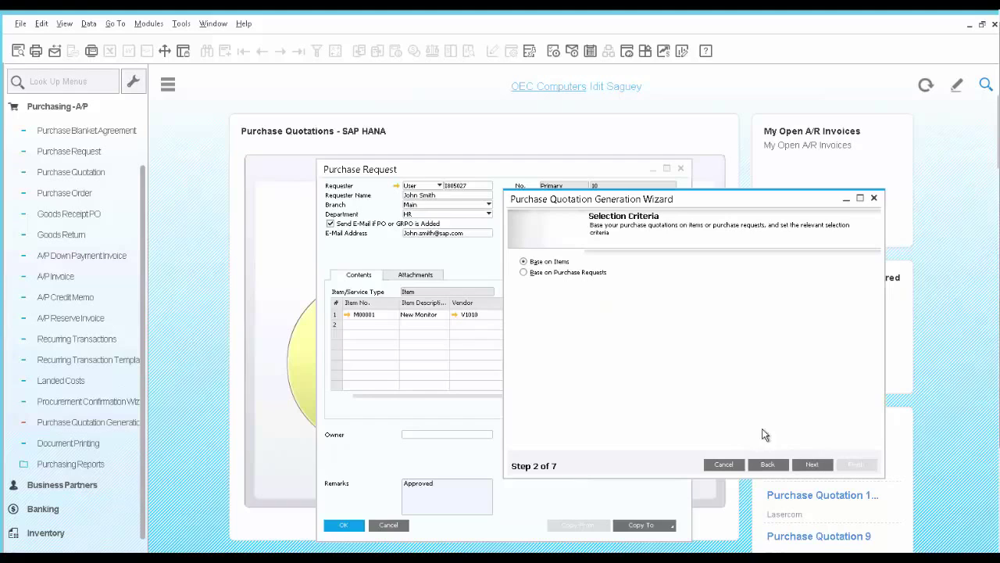
Step: Base the quotations on purchase requests for item M00001 and review the purchase request linked to the item line
click(524, 273)
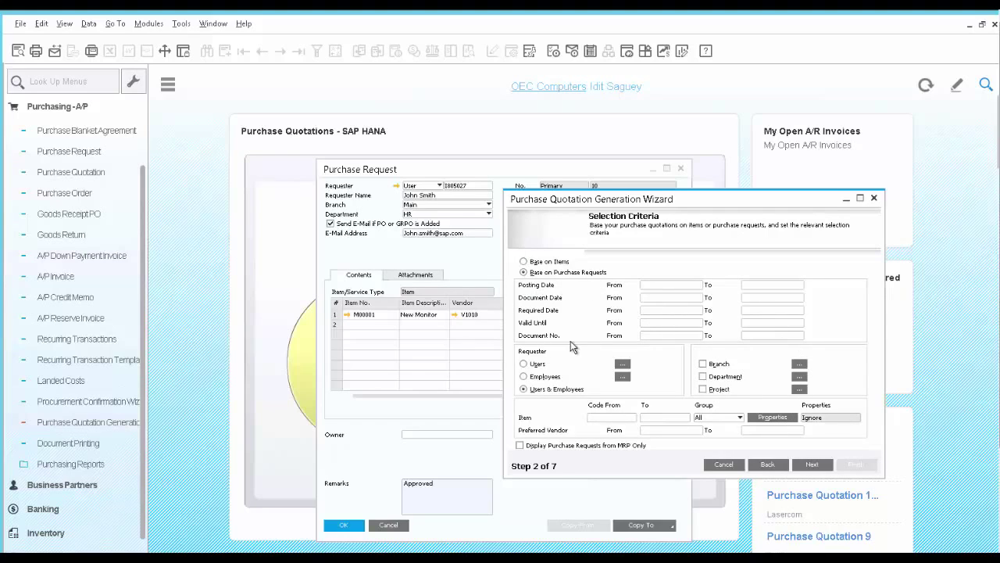
click(604, 419)
text(M00001)
key(Tab)
click(812, 465)
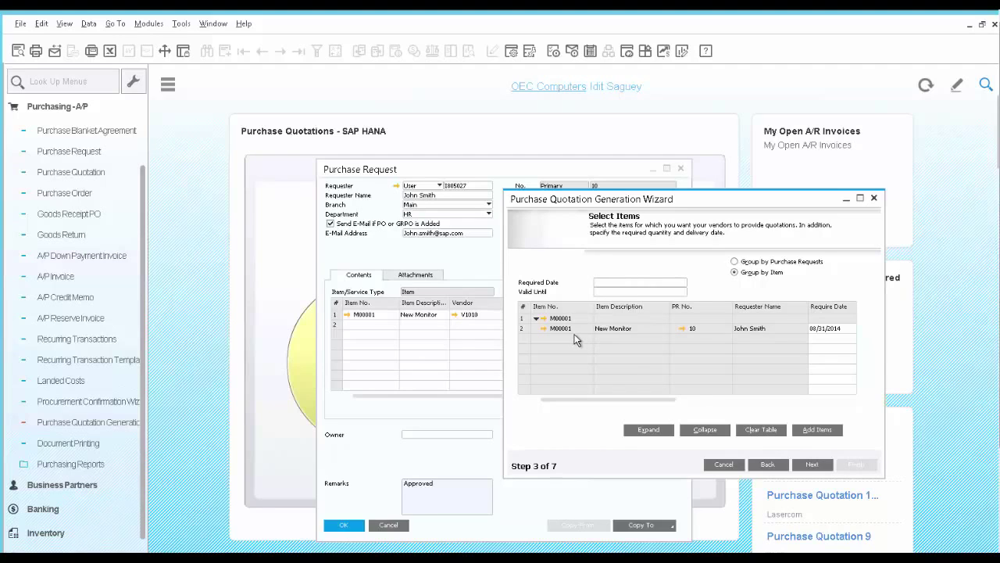
click(682, 329)
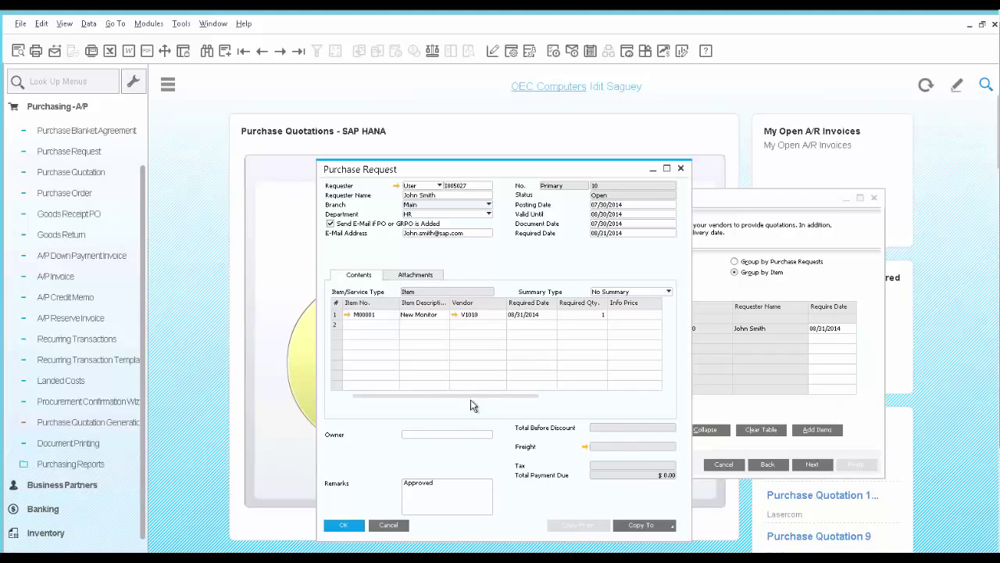
click(385, 524)
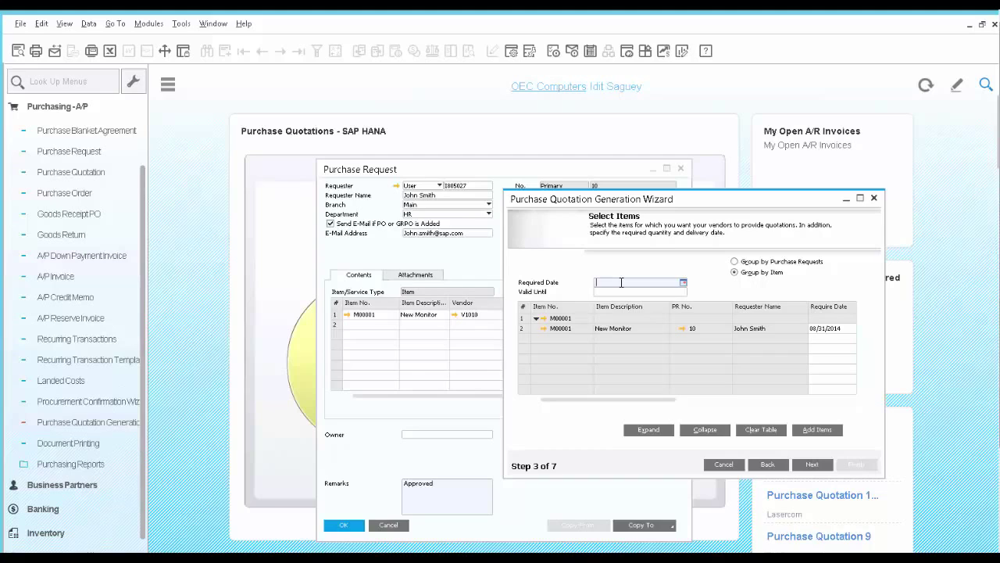
Step: Set the required date to 09/16/2014 and the valid-until date to 09/13/2014, and generate the purchase quotations for the vendors
text(0916)
click(624, 292)
text(09)
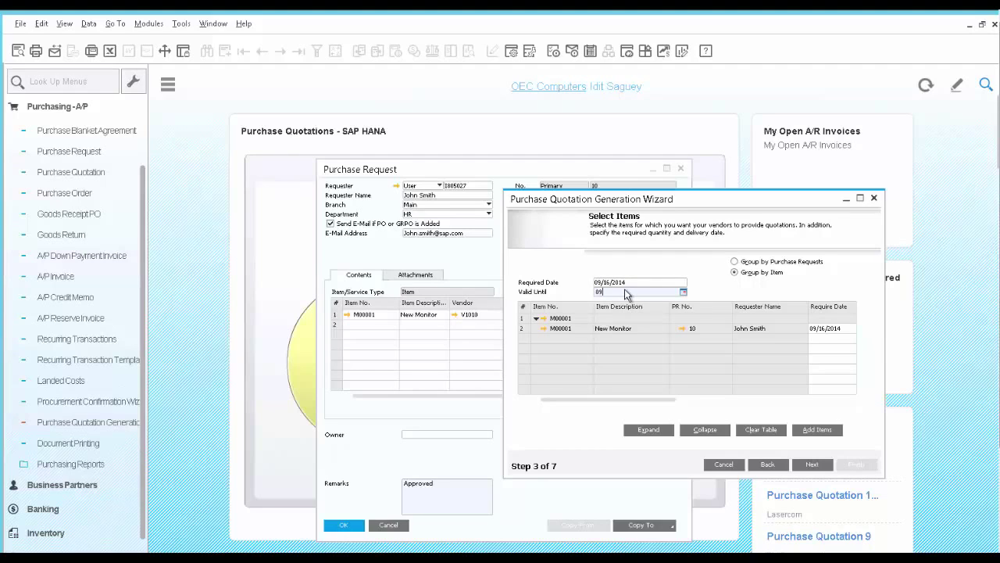
text(13)
key(Tab)
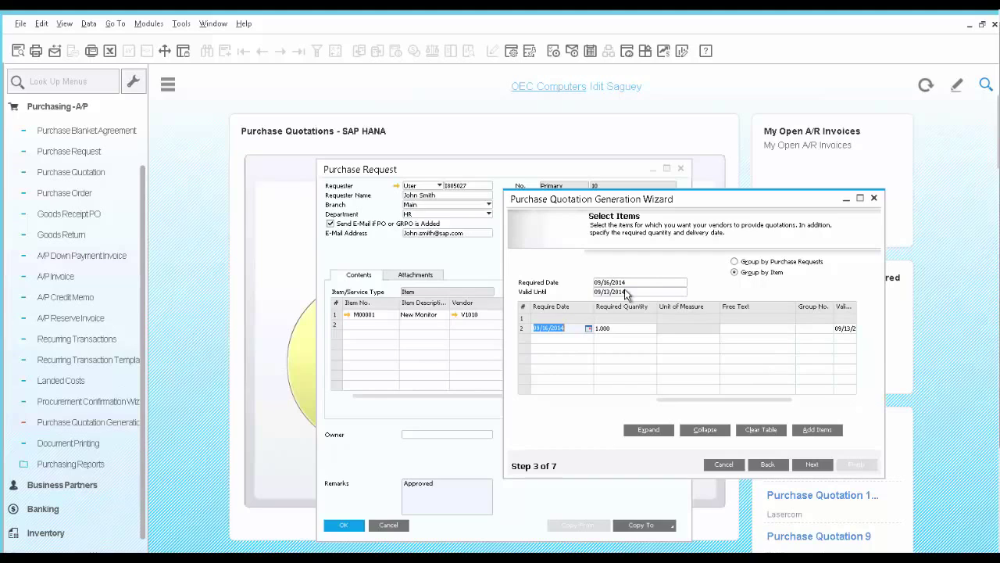
click(813, 464)
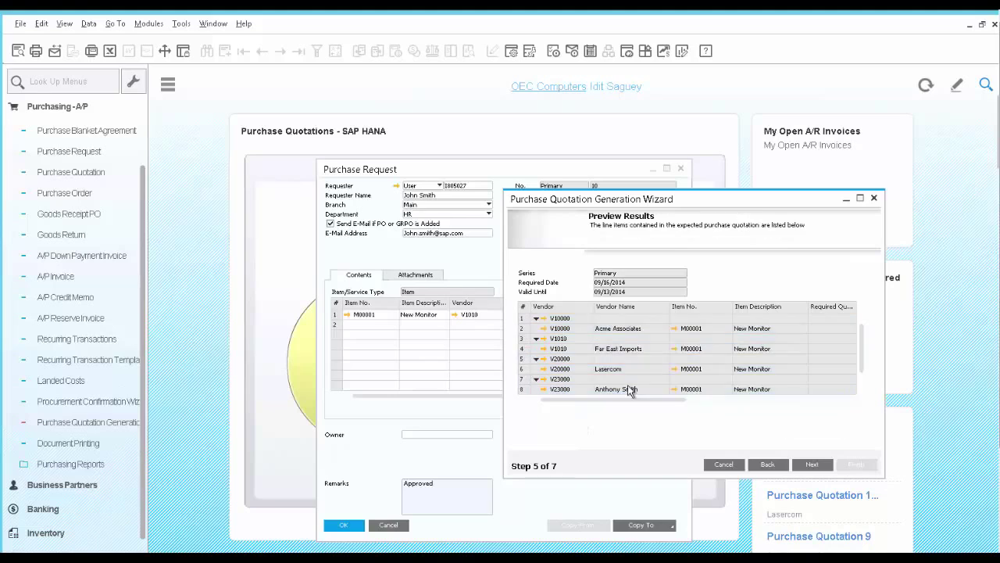
click(813, 465)
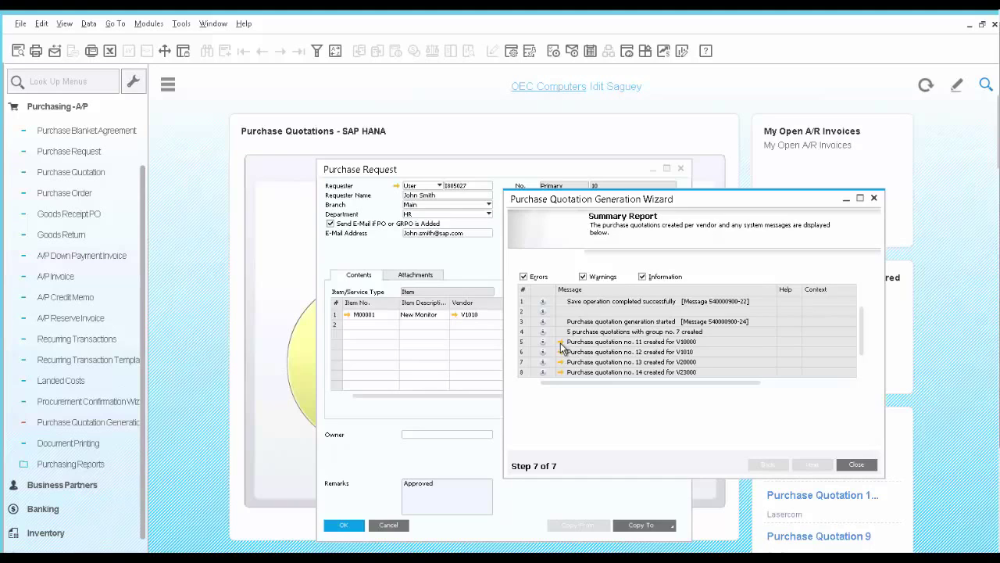
Step: Update the generated purchase quotation for vendor V10000 with quoted date 09/16/2014, quoted quantity 1 and unit price 200
click(560, 342)
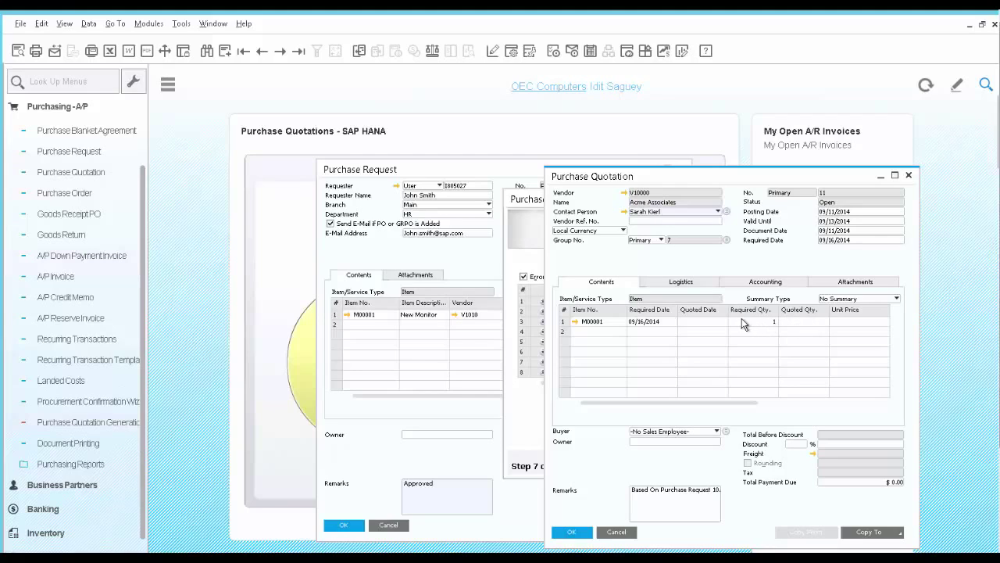
click(691, 323)
text(0916)
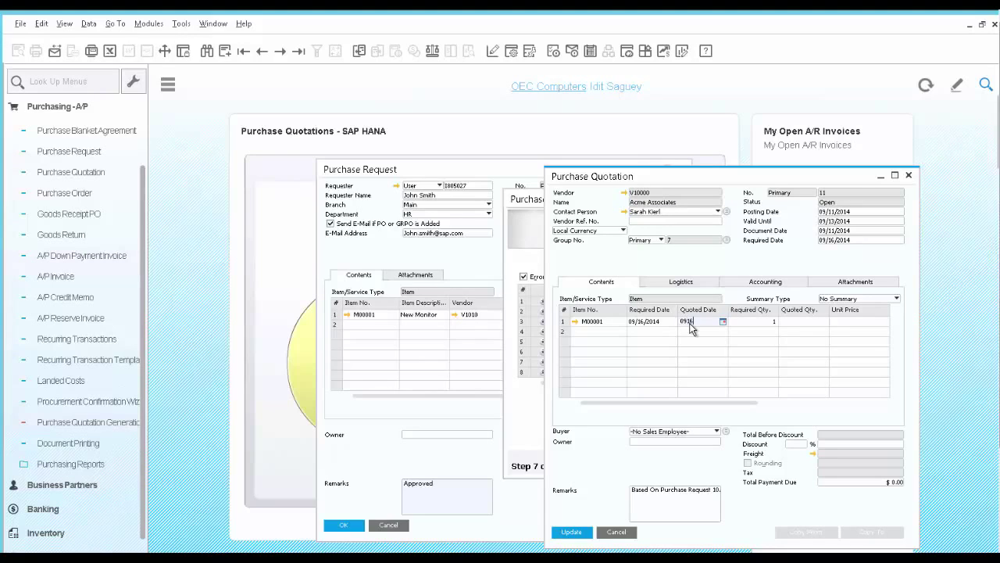
key(Tab)
key(Tab)
text(1)
key(Tab)
text(200)
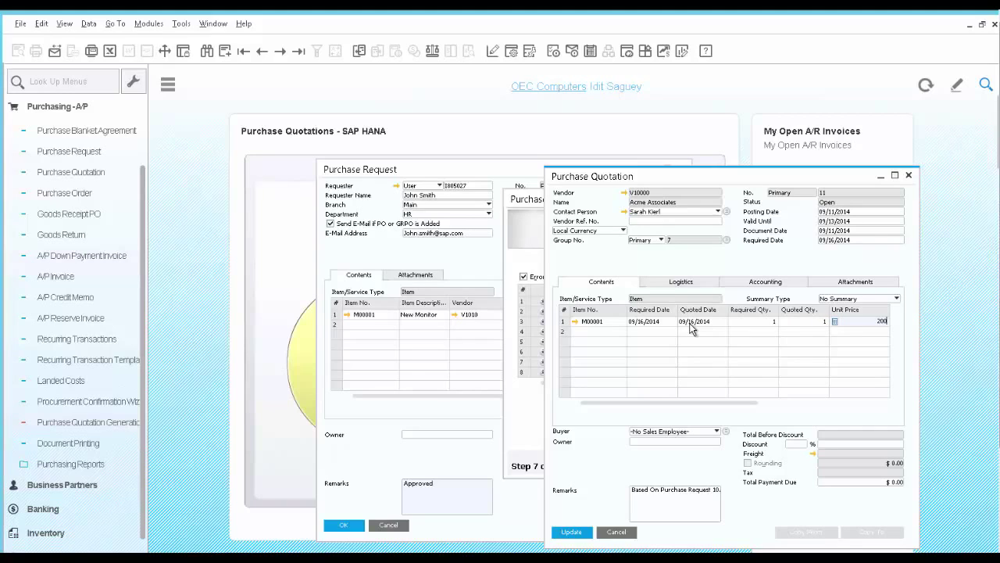
click(583, 535)
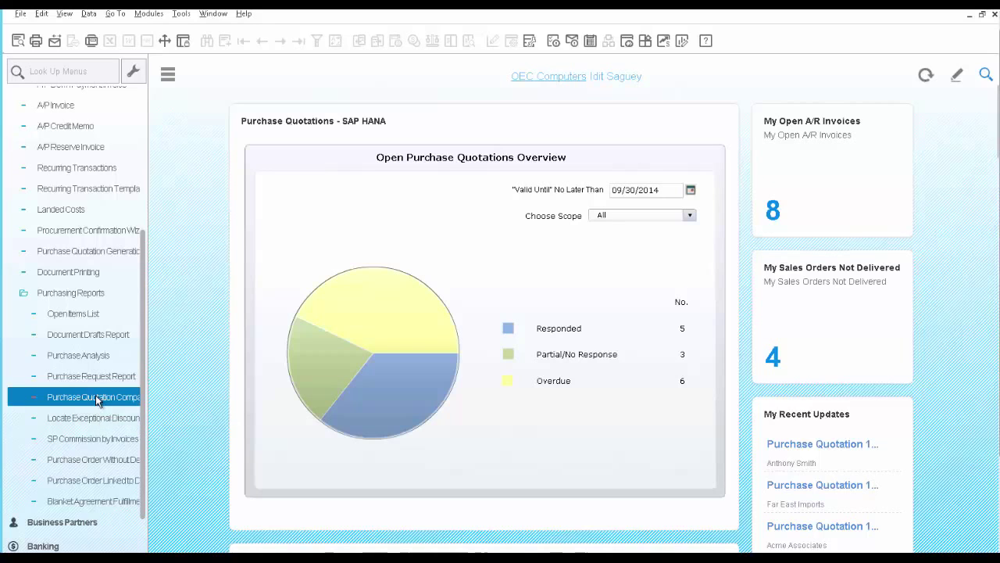
Step: Run the Purchase Quotation Comparison Report for item codes from M00001 to M00001
click(96, 399)
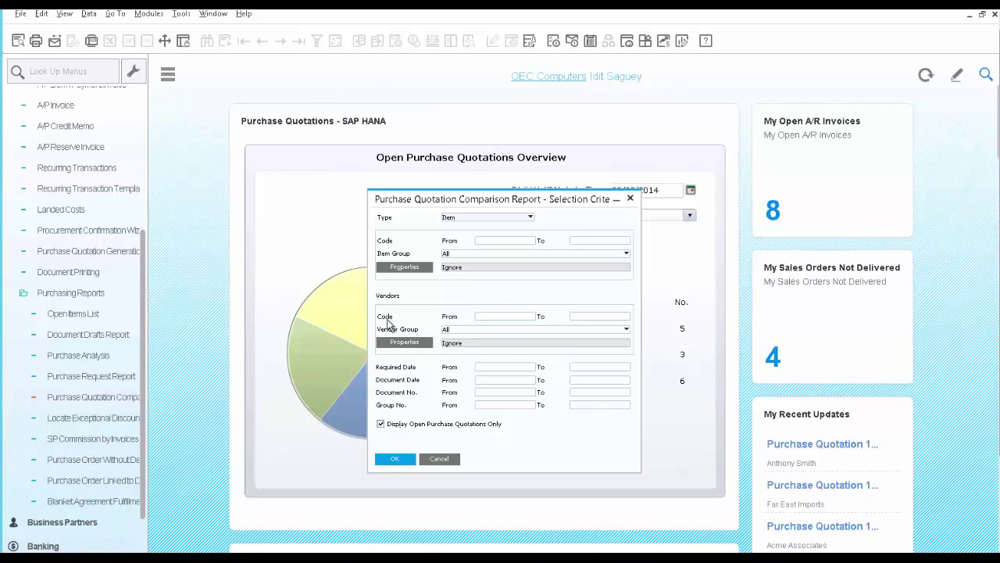
click(493, 242)
text(M00001)
key(Tab)
text(M00001)
click(396, 457)
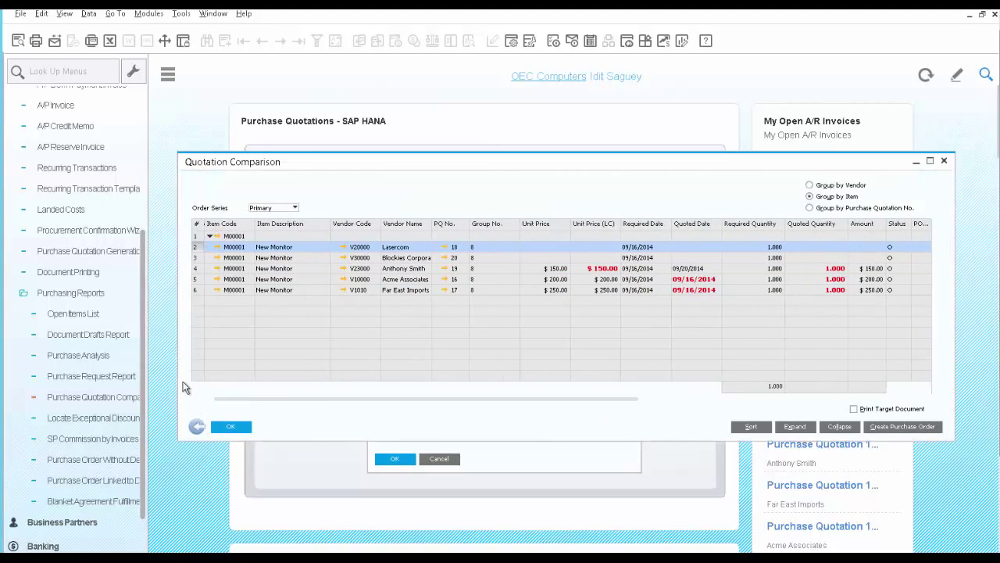
Step: Compare the quoted lines and create a purchase order from the Acme Associates quotation, closing other quotations with the same group number
click(197, 269)
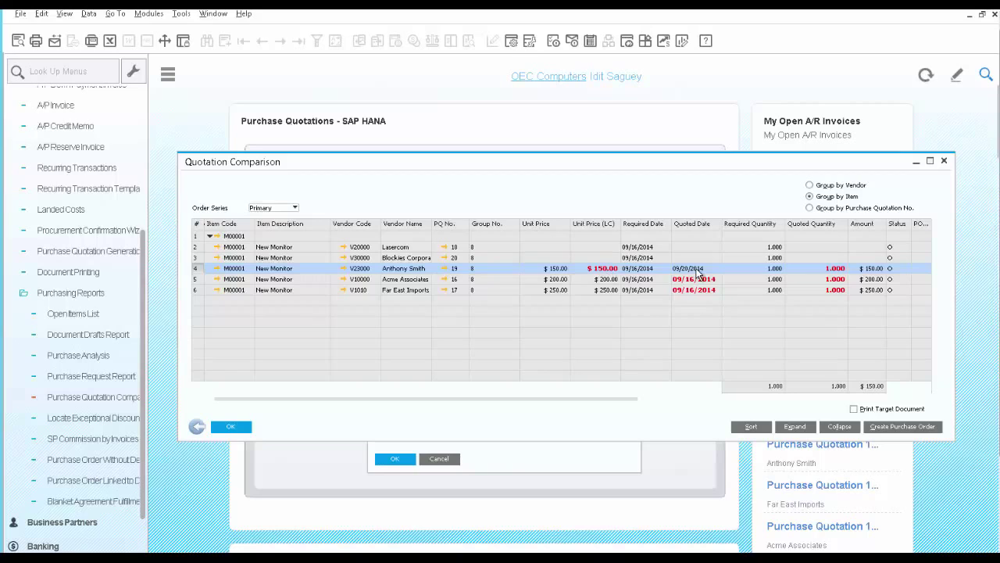
click(196, 279)
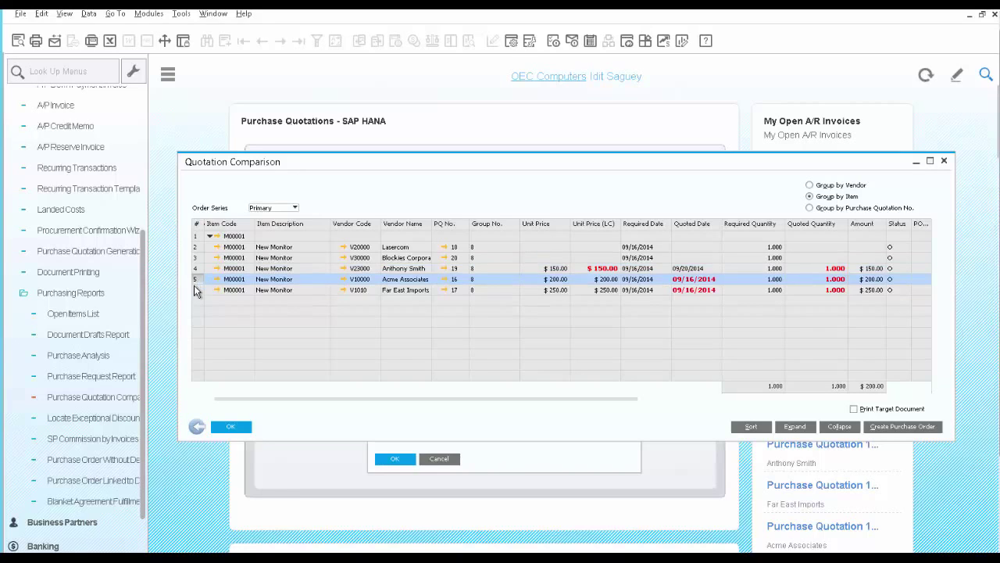
click(196, 290)
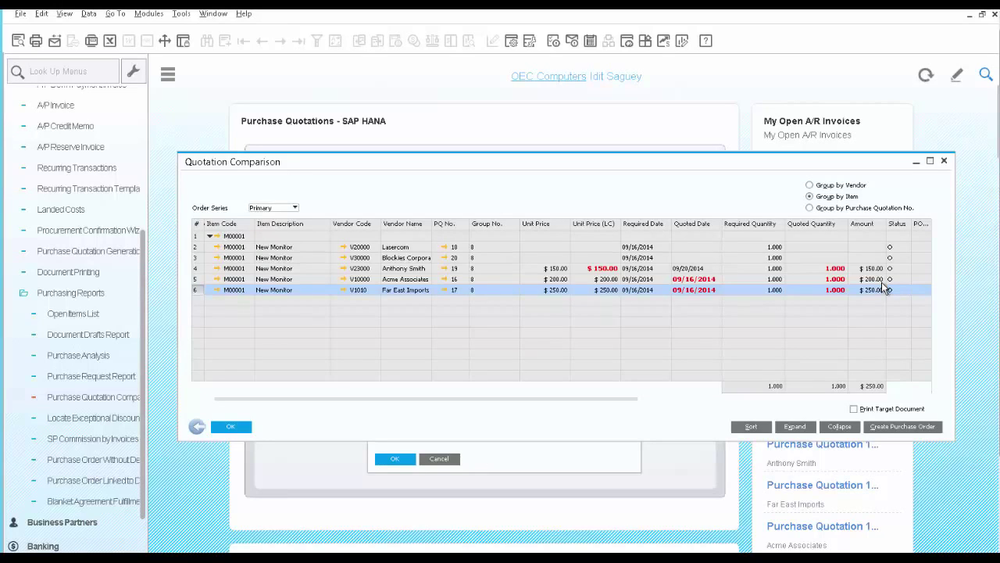
click(197, 279)
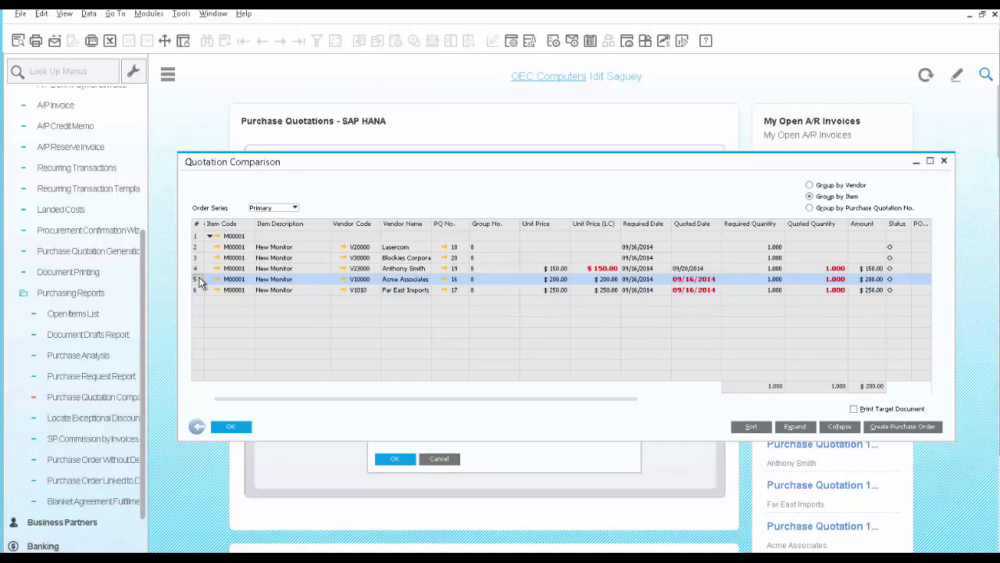
click(906, 427)
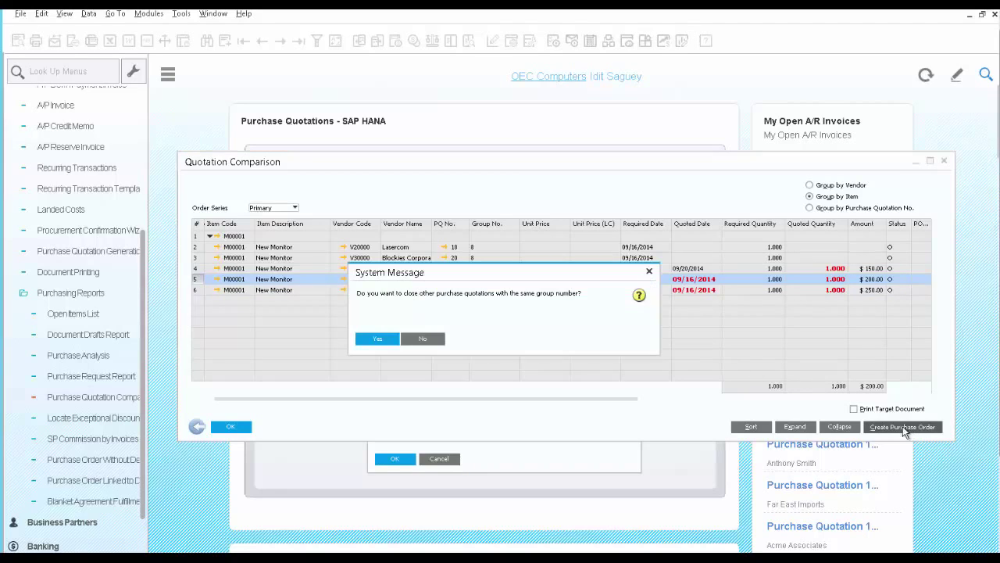
click(378, 340)
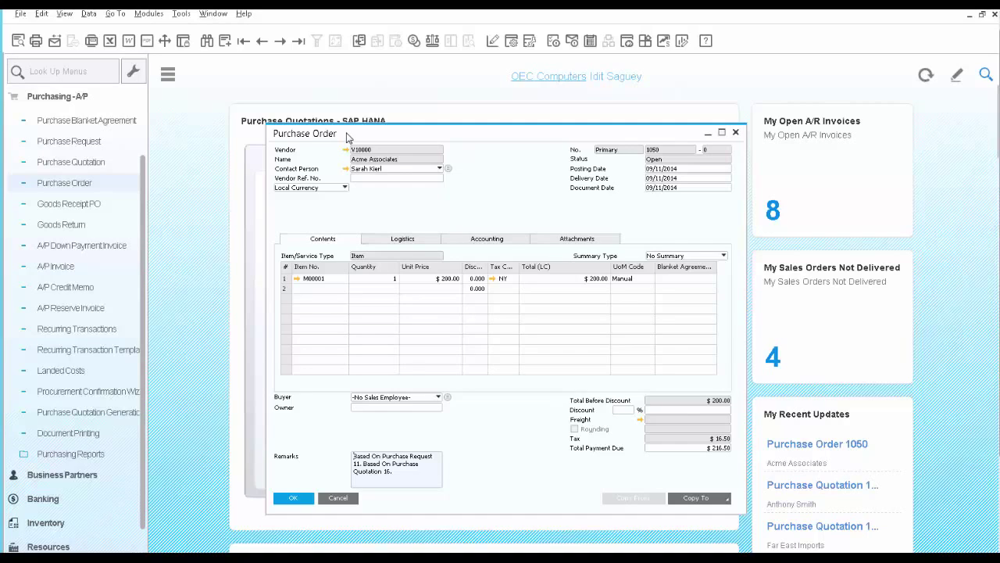
Step: Prepare an e-mail of the Acme Associates purchase order with an edited report attached and review its text, data and attachments
click(54, 43)
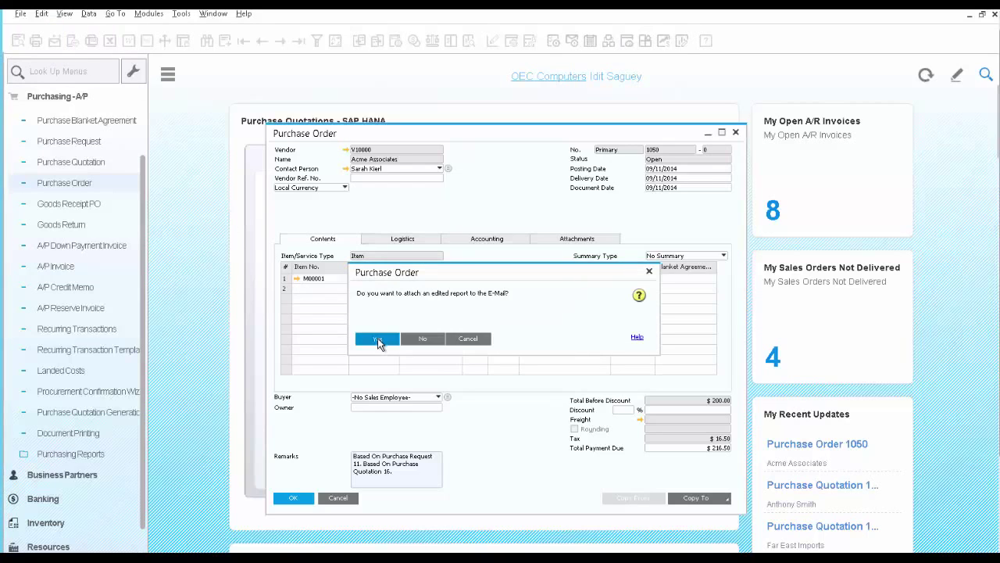
click(377, 339)
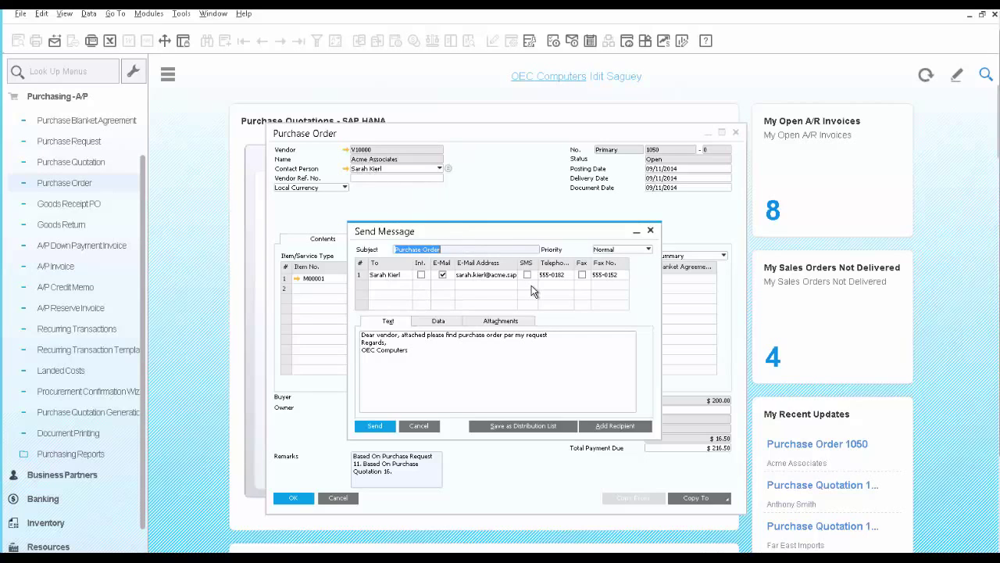
click(384, 368)
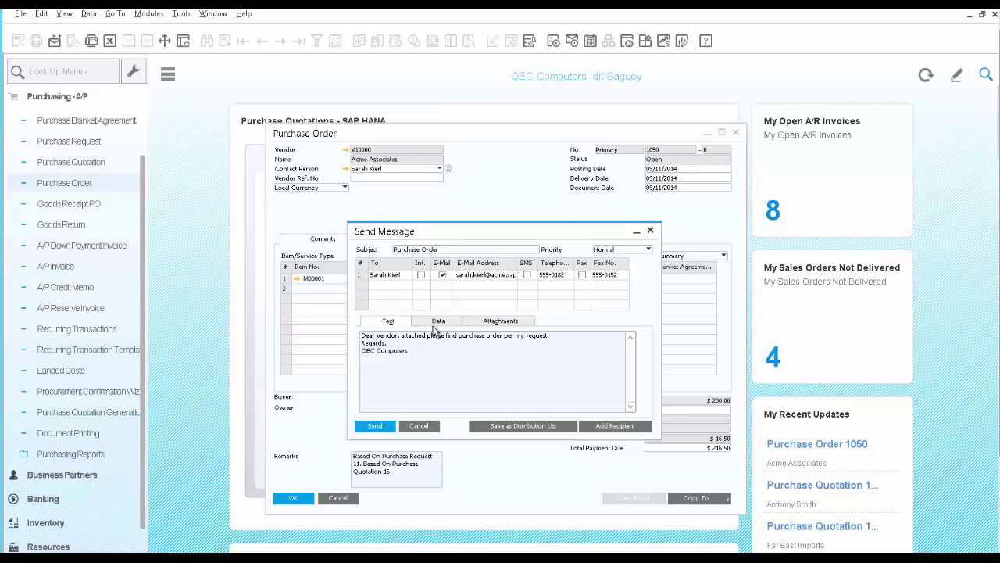
click(434, 324)
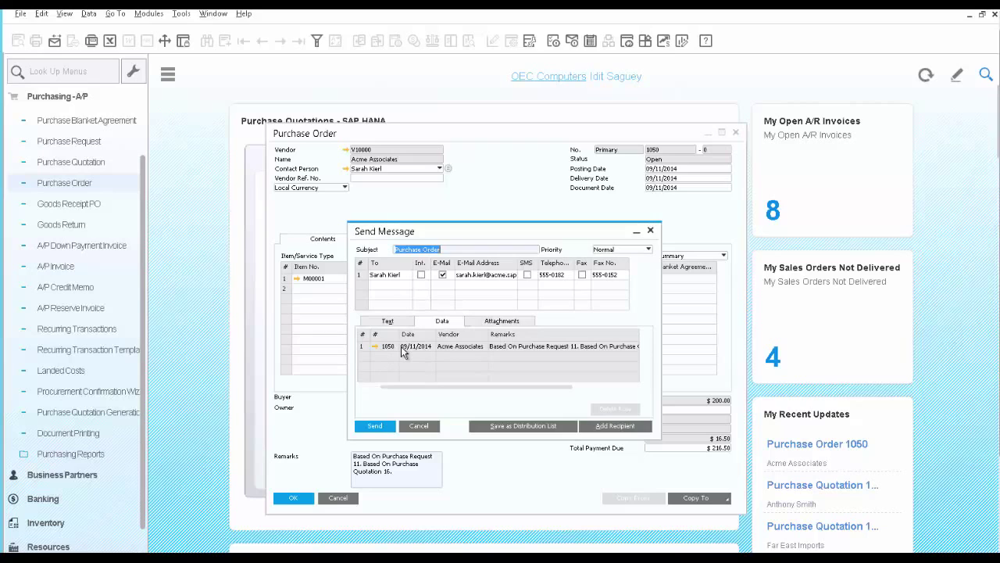
click(487, 323)
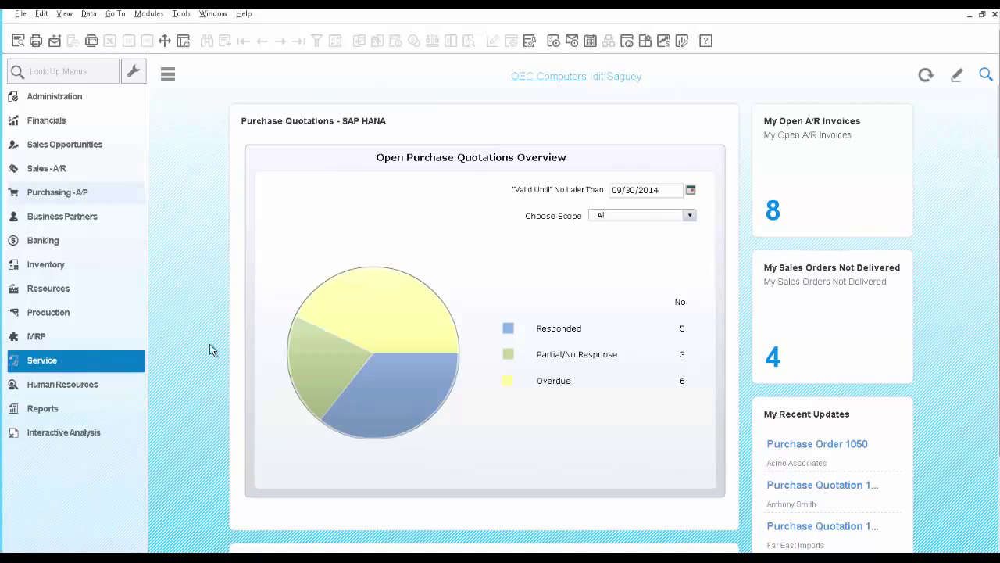
Step: View the overdue quotations in the Open Purchase Quotations Overview, inspect Far East Imports quotation 5, and close both
mouse_move(376, 330)
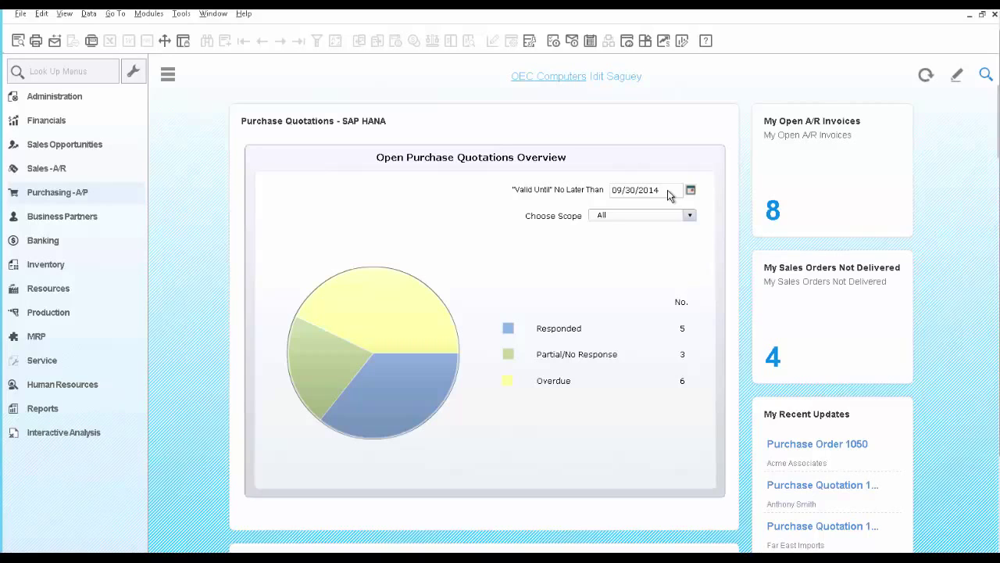
mouse_move(436, 324)
click(386, 328)
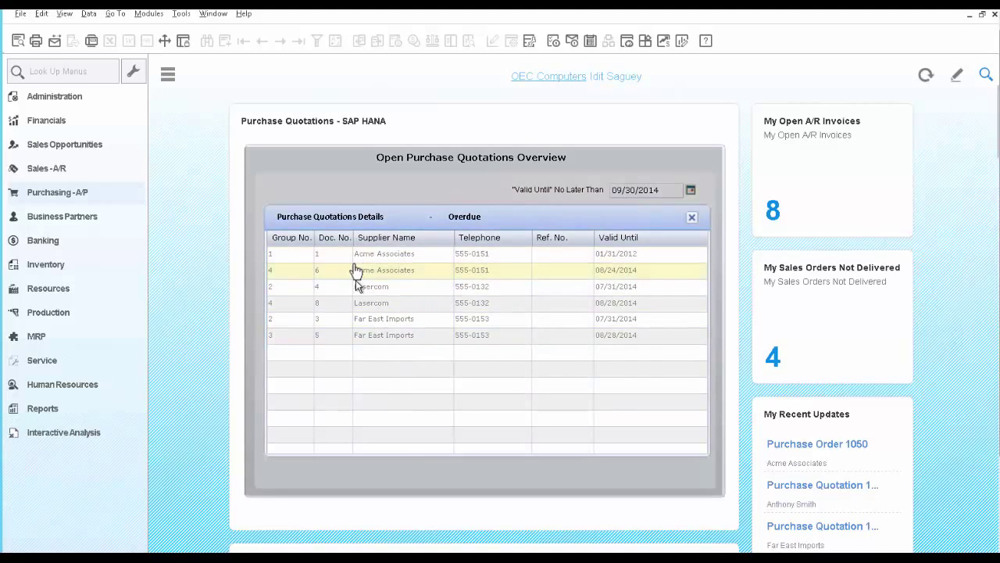
click(352, 337)
double_click(352, 337)
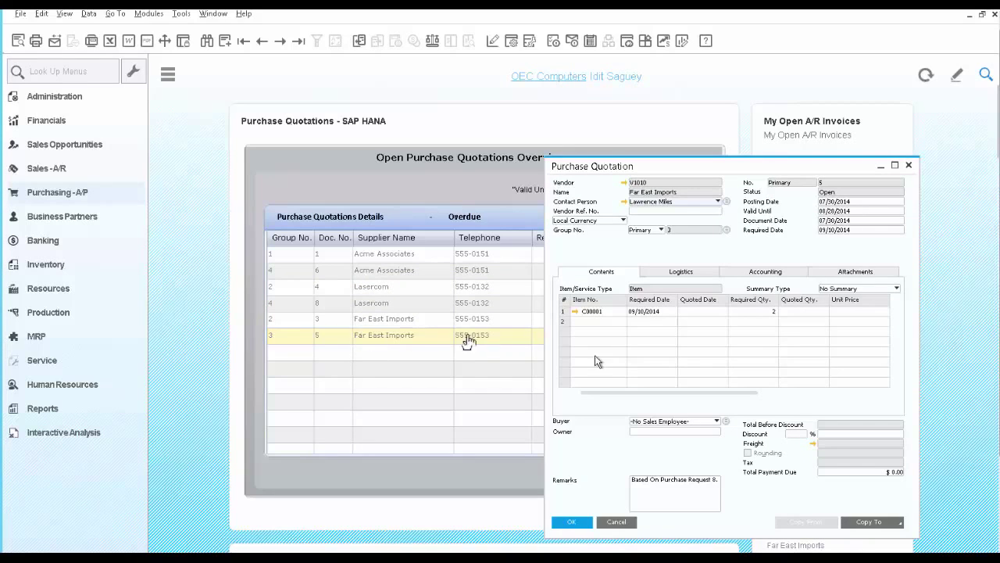
click(614, 522)
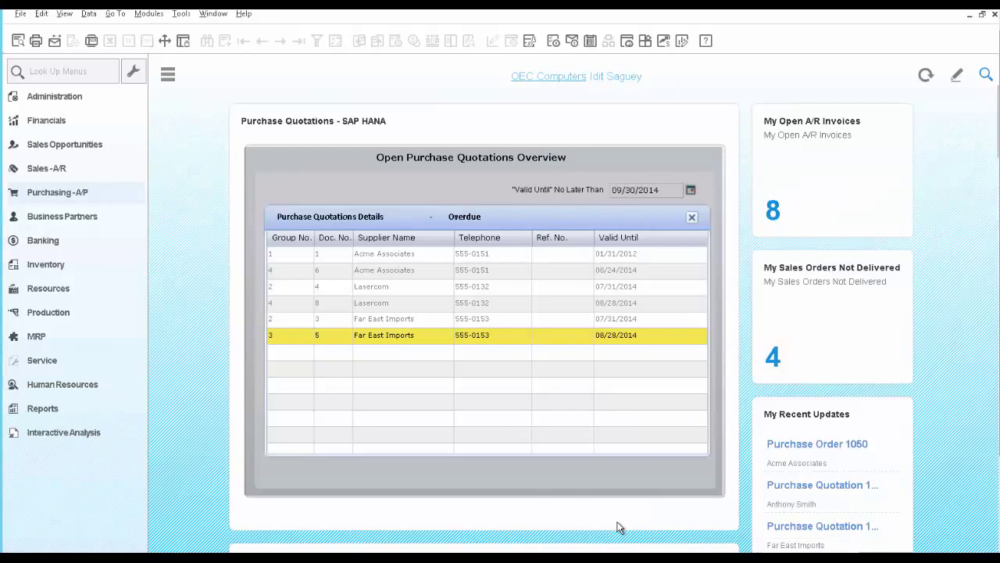
click(692, 219)
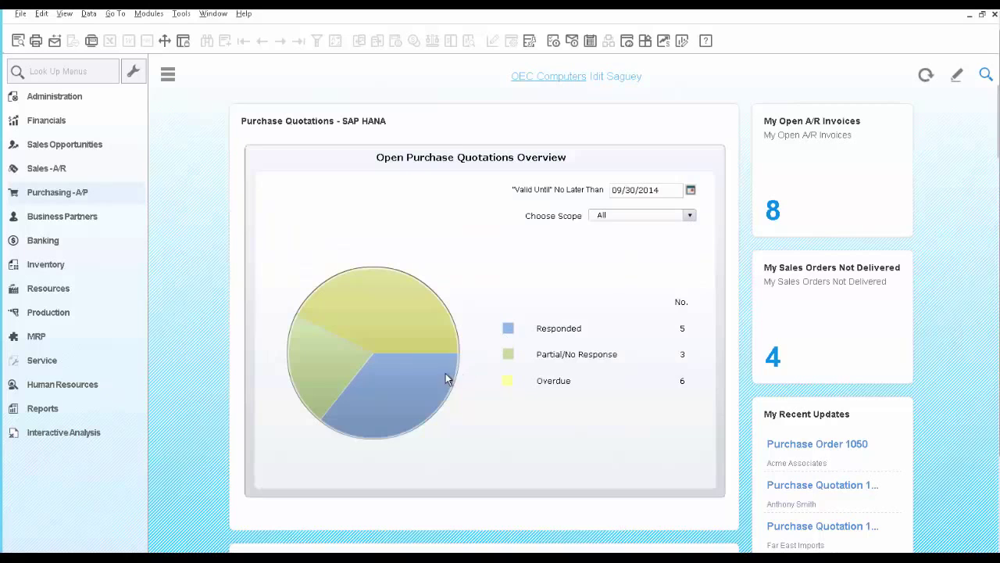
Step: View the details of the responded quotations in the Open Purchase Quotations Overview, then close the list
click(374, 386)
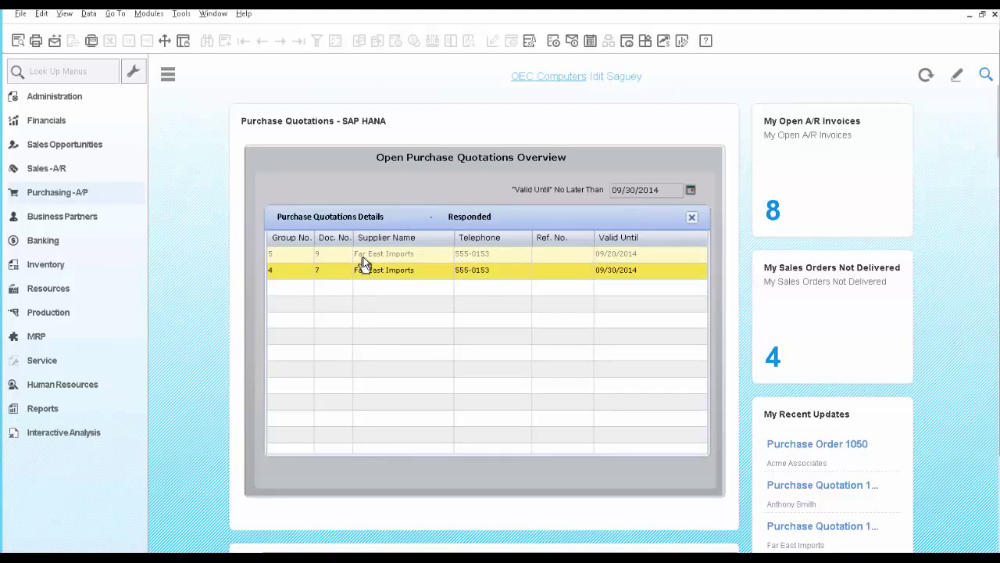
click(691, 218)
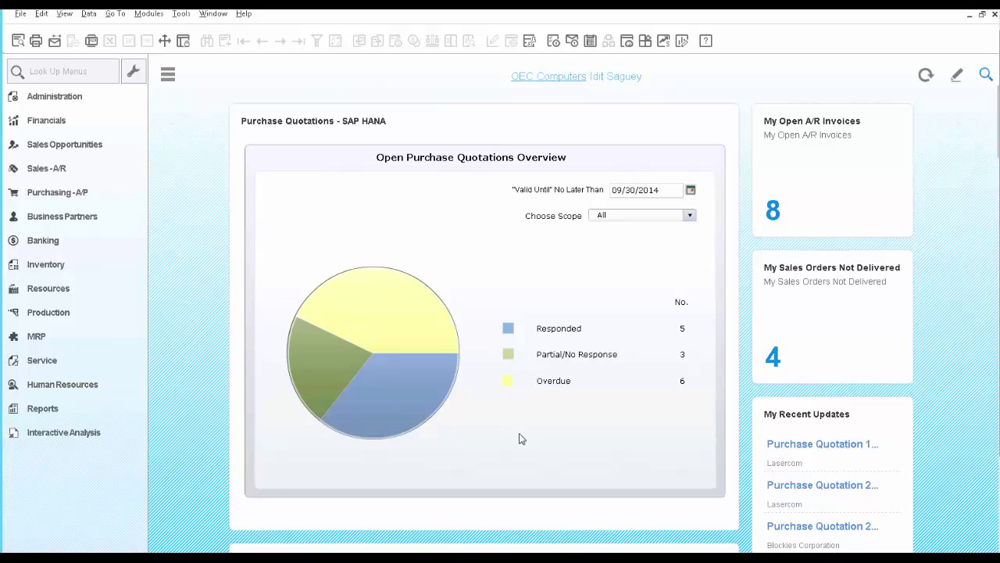
Step: Search the company data for M00001, show the result categories and narrow the results to Goods Receipt PO
click(986, 76)
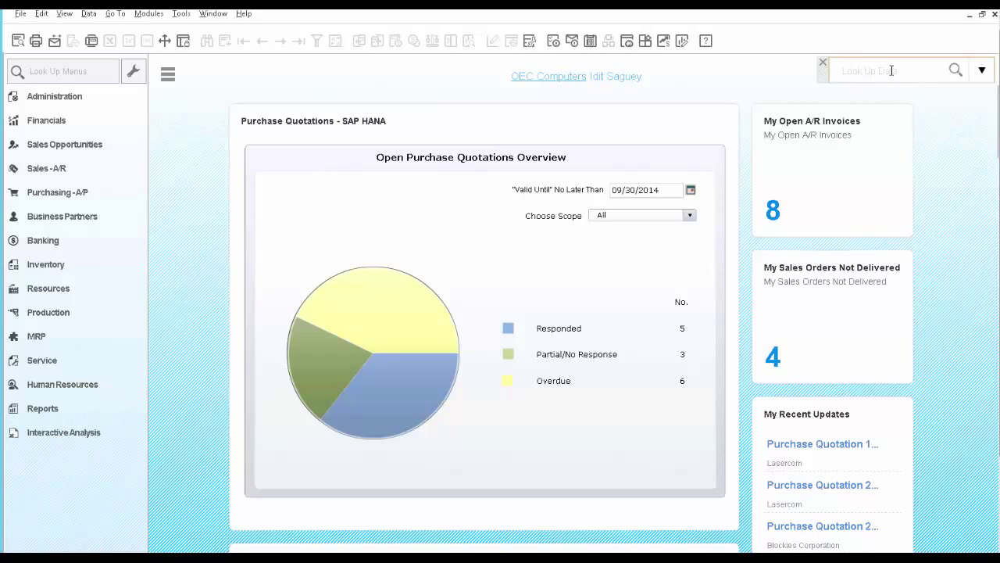
text(M00001)
key(Return)
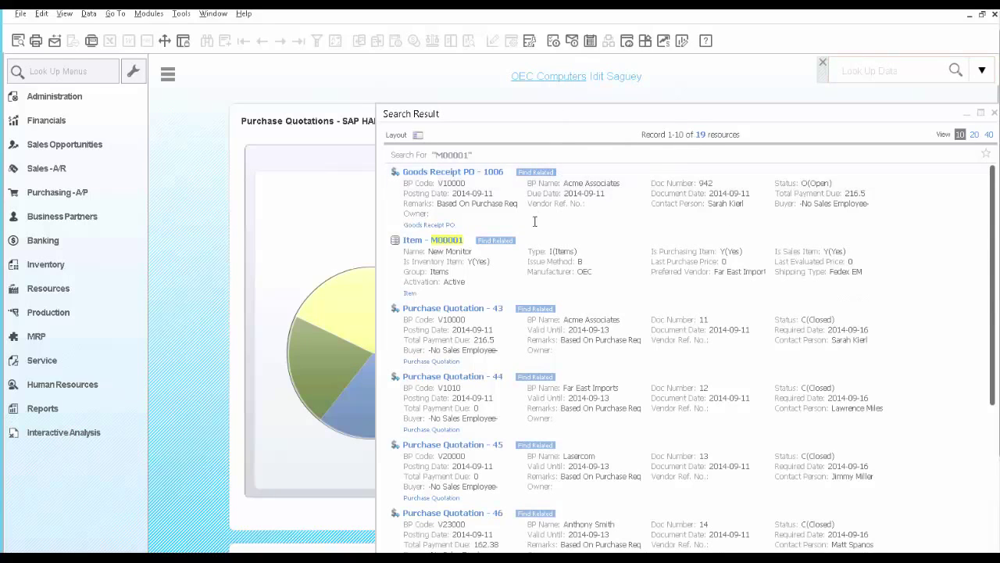
mouse_move(455, 245)
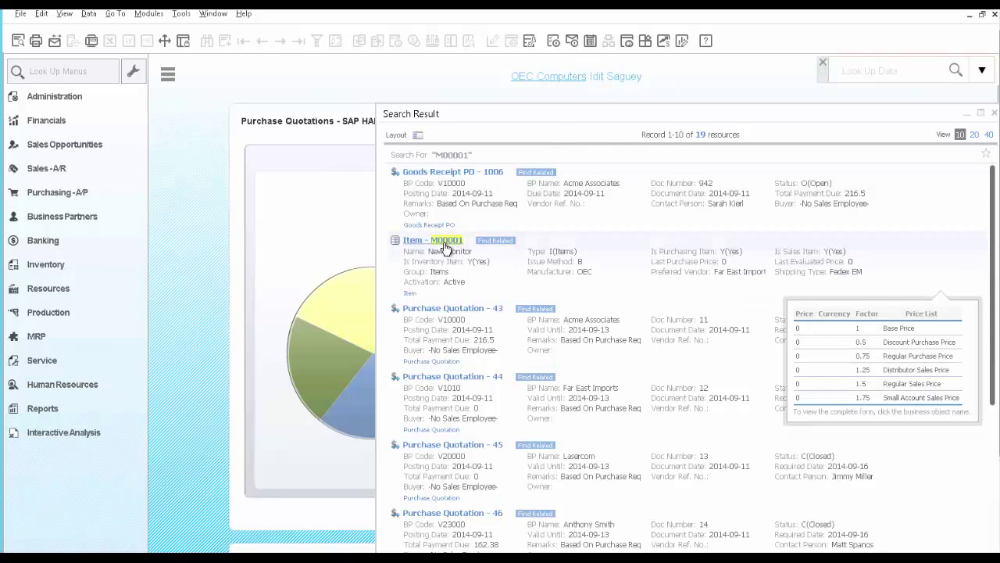
click(418, 136)
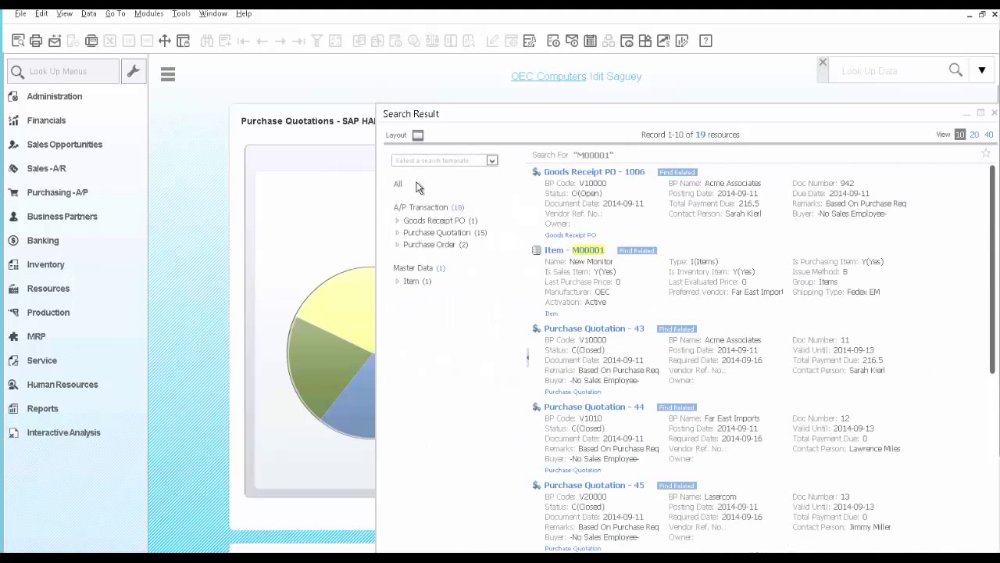
click(423, 221)
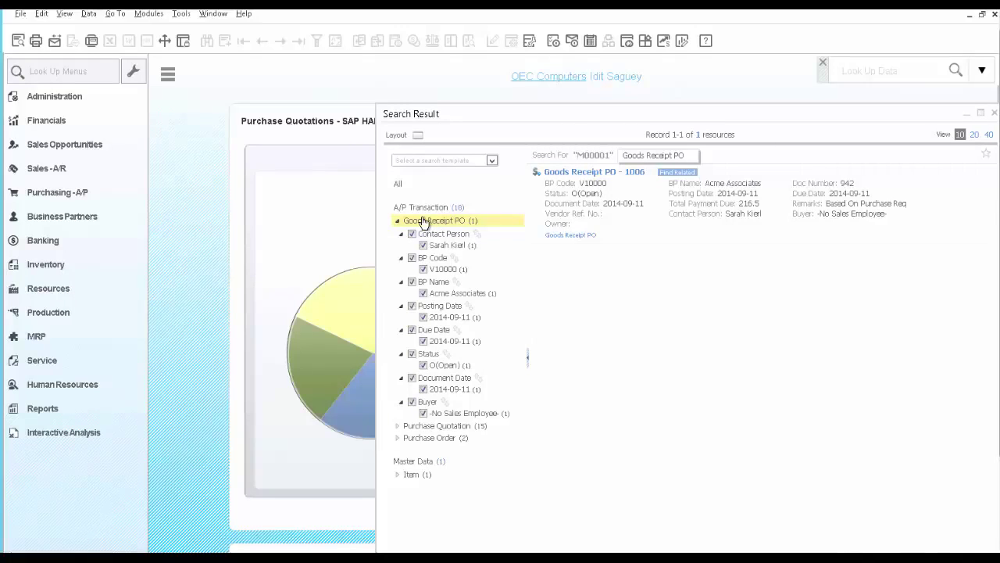
Step: Open the Acme Associates goods receipt PO from the search results and display its Relationship Map
mouse_move(554, 208)
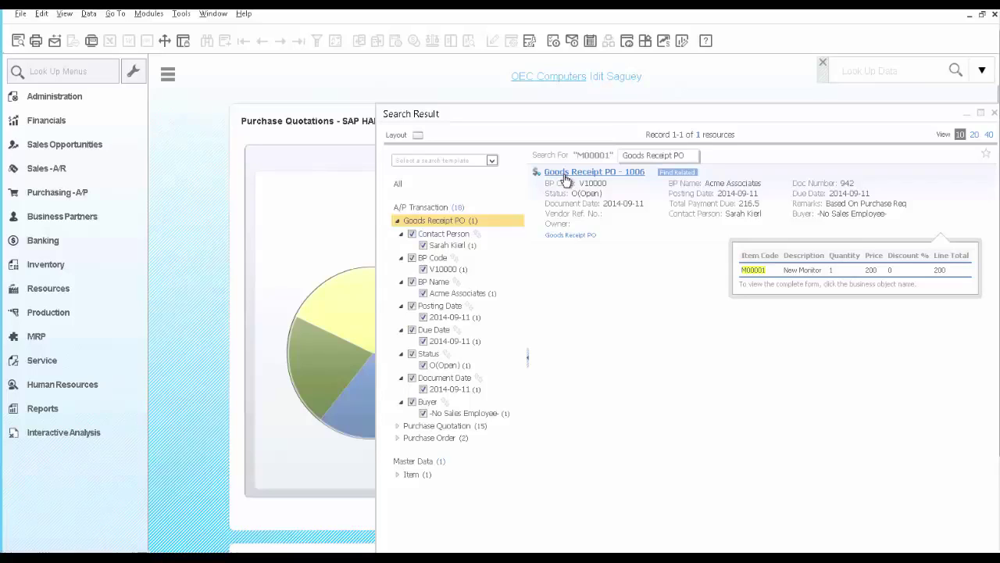
click(565, 175)
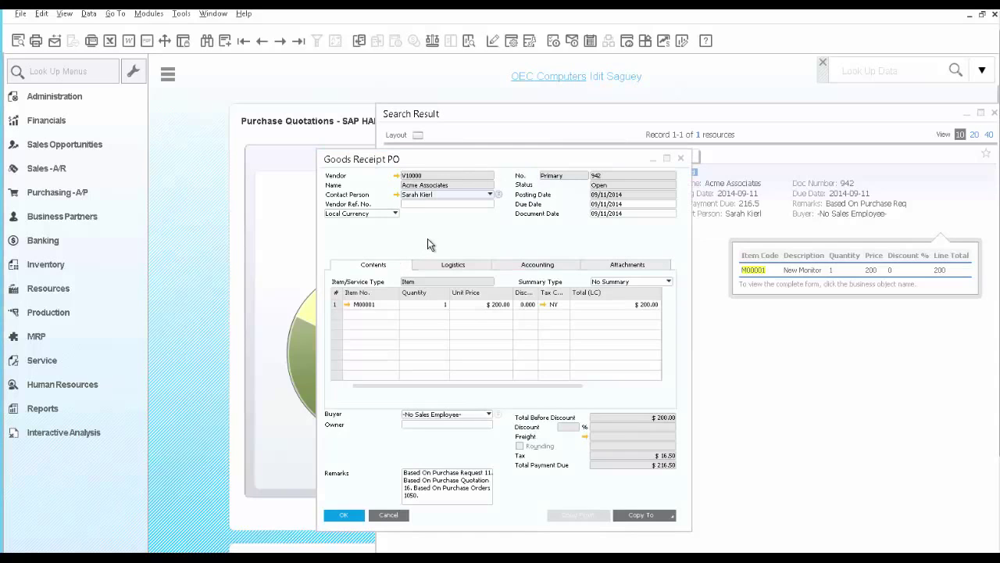
right_click(429, 242)
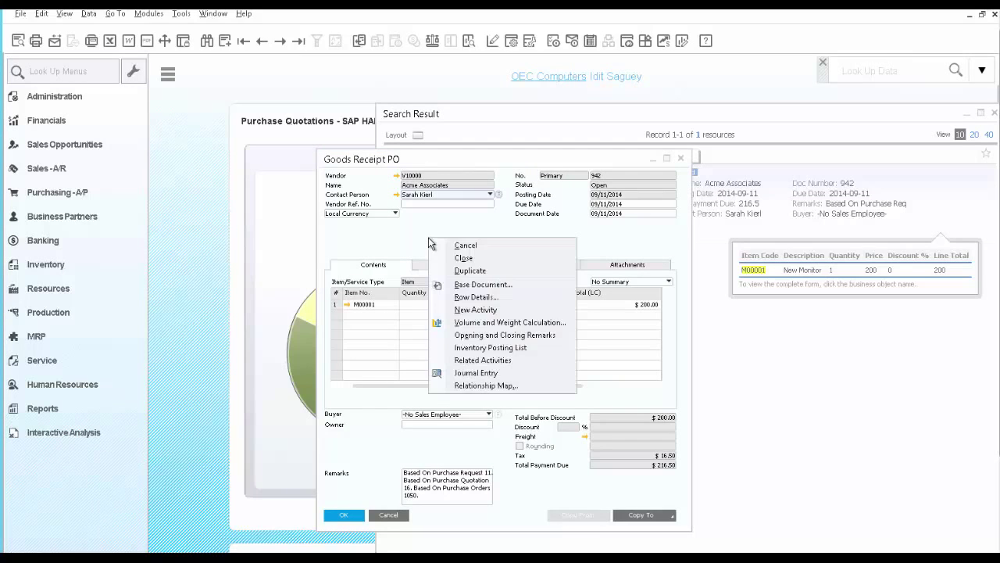
click(474, 386)
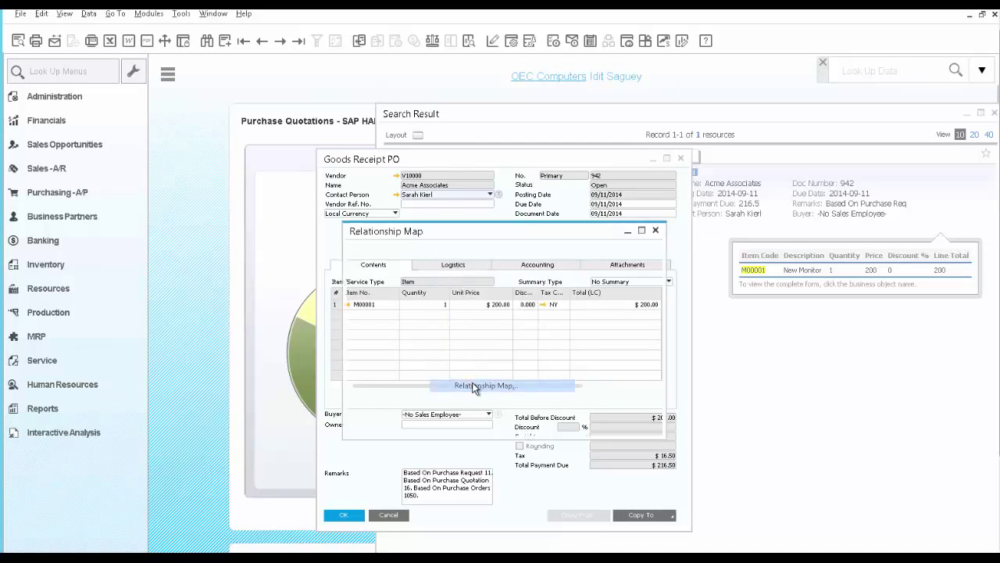